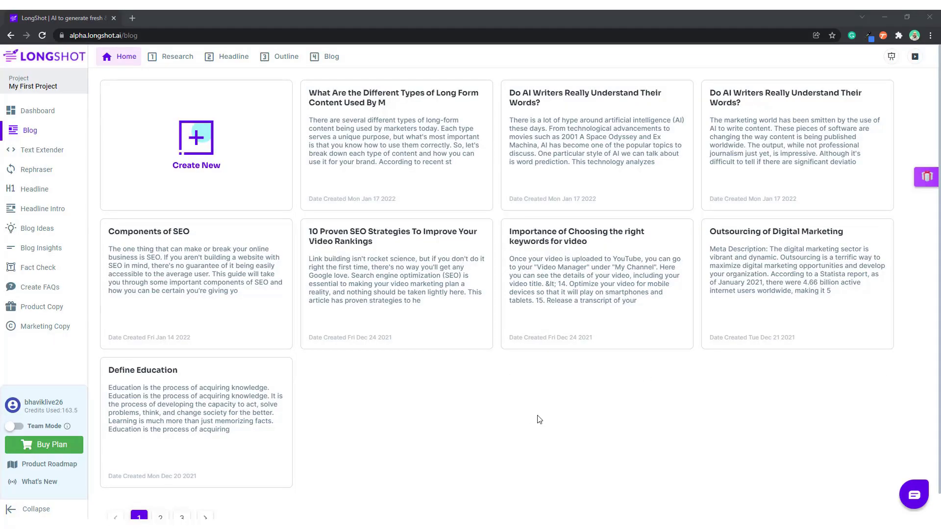
# - Open the 'Do AI Writers Really Understand Their Words?' article and browse the niche list
pyautogui.click(564, 144)
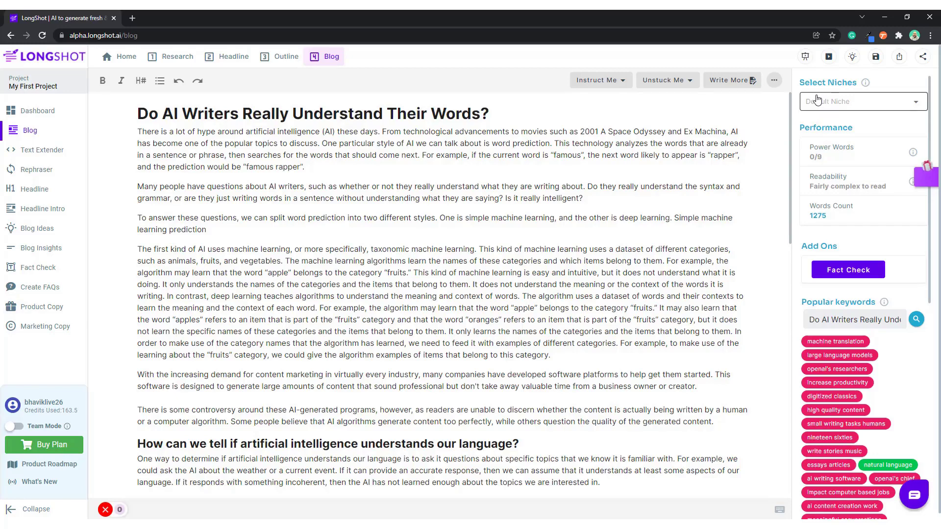
pyautogui.click(889, 105)
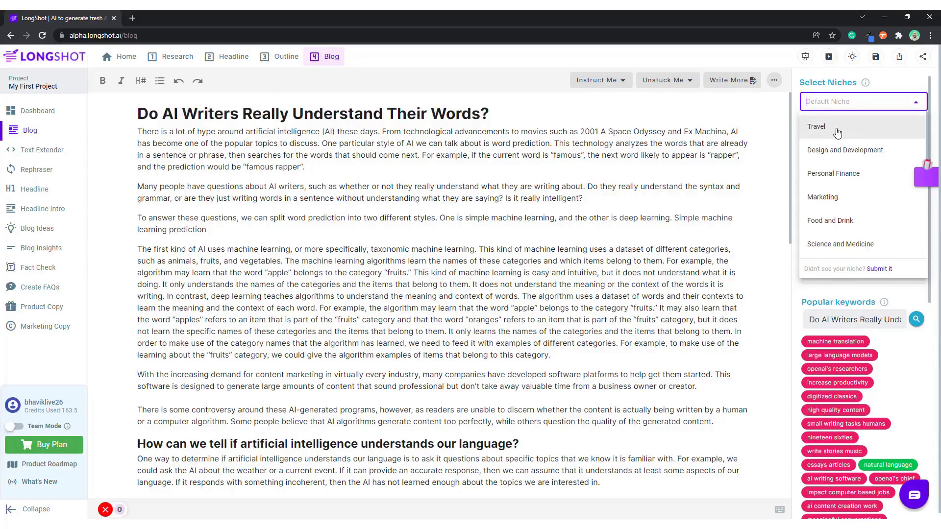
pyautogui.scroll(-1, 865, 187)
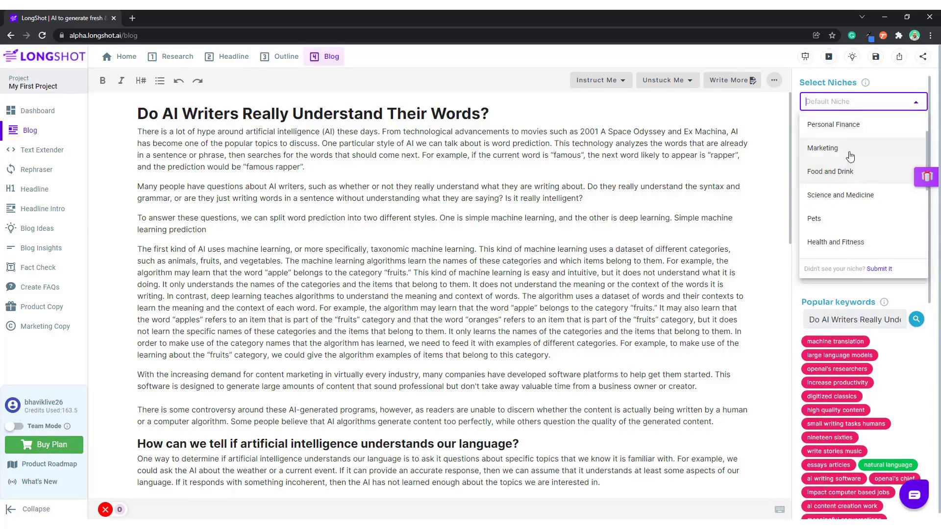
pyautogui.scroll(-1, 855, 206)
pyautogui.scroll(-1, 847, 217)
pyautogui.scroll(-1, 854, 220)
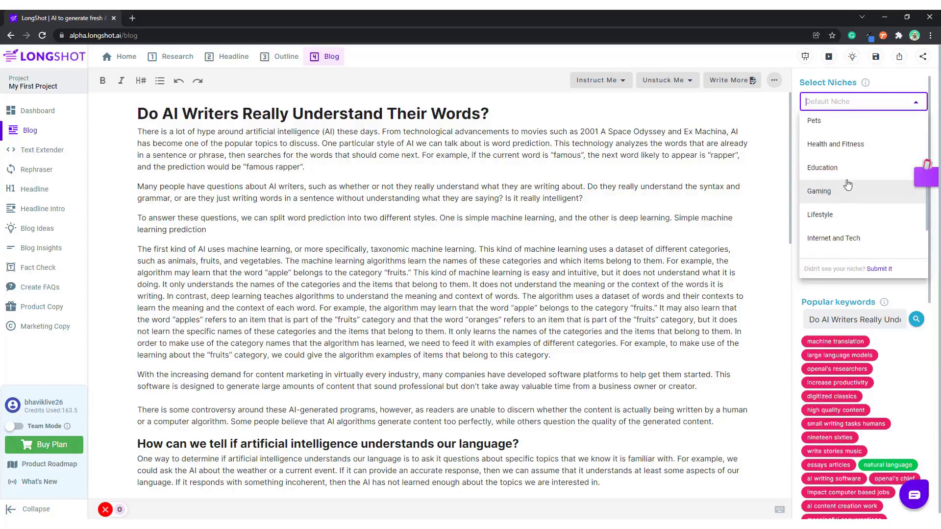
pyautogui.scroll(-2, 868, 224)
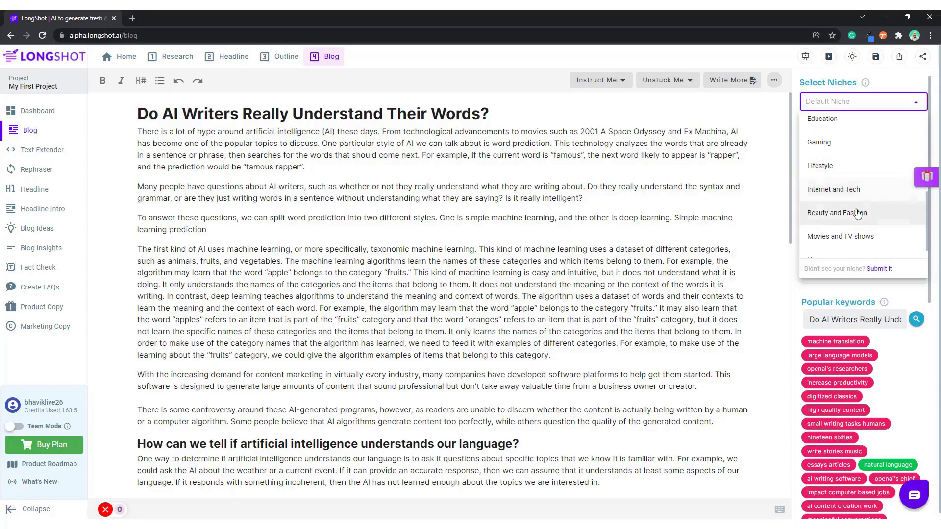
pyautogui.scroll(-1, 863, 218)
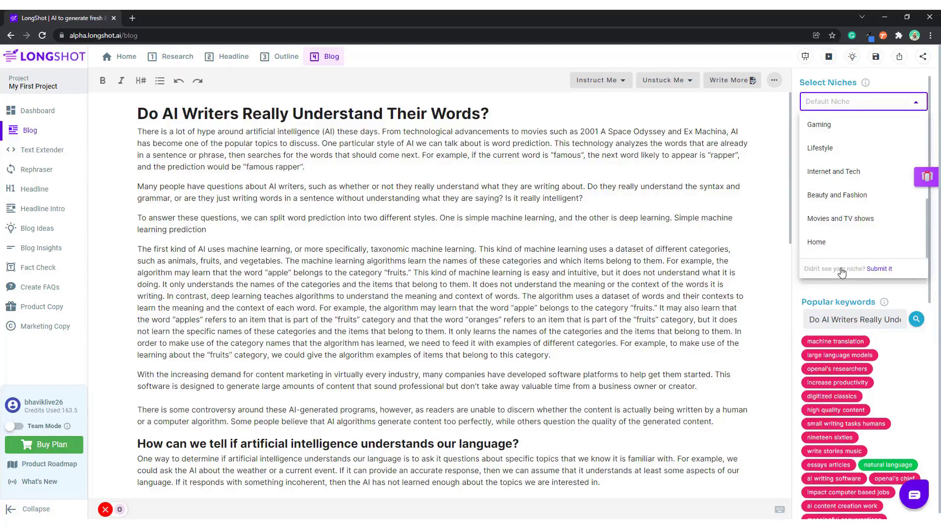
# - Bring up the custom niche field and scroll through the niche options
pyautogui.click(879, 269)
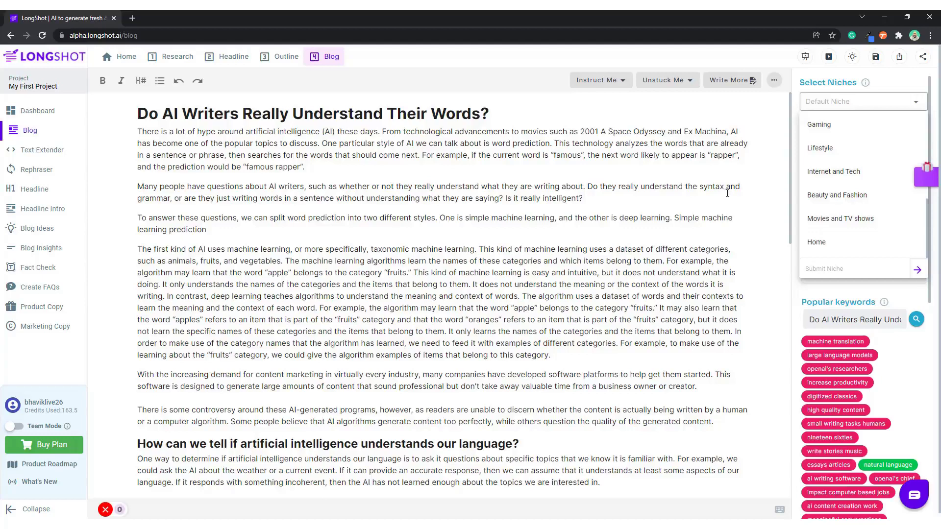
pyautogui.scroll(1, 846, 210)
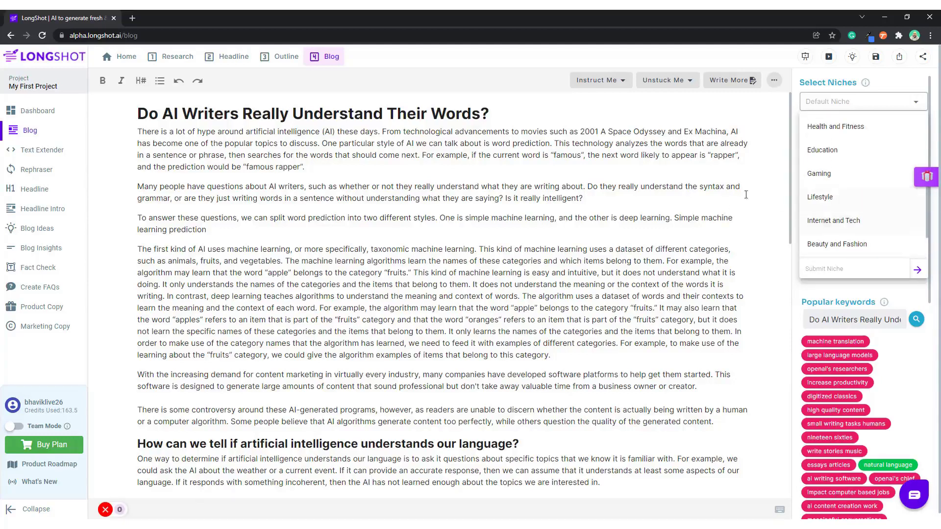
pyautogui.scroll(3, 844, 221)
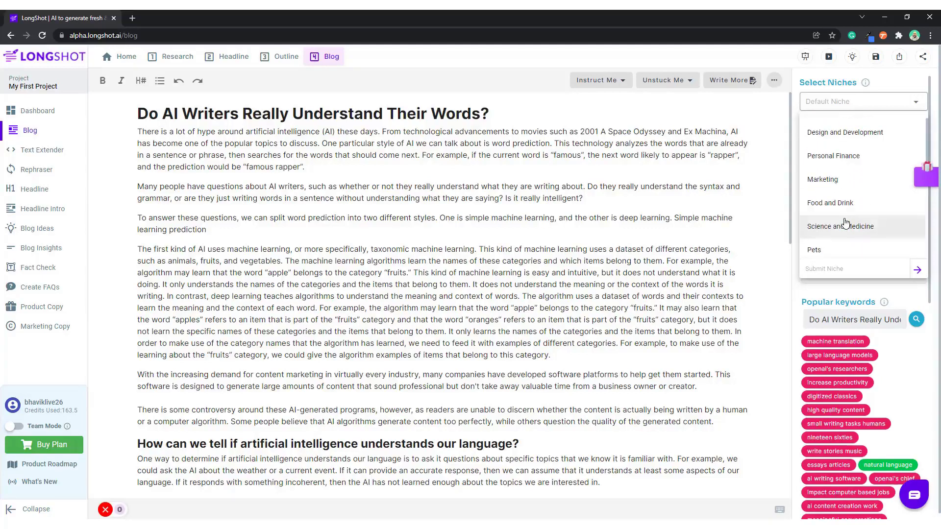
pyautogui.scroll(-2, 846, 224)
pyautogui.scroll(-2, 846, 223)
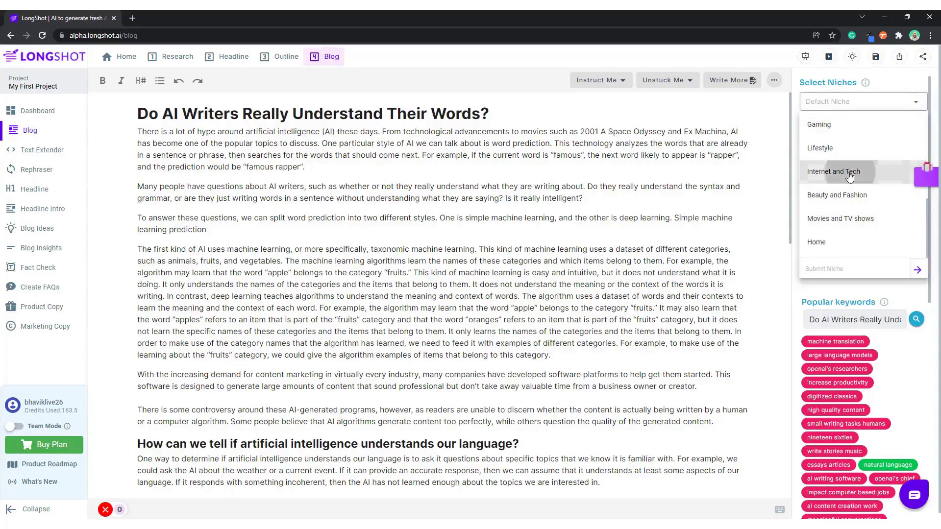
pyautogui.click(849, 176)
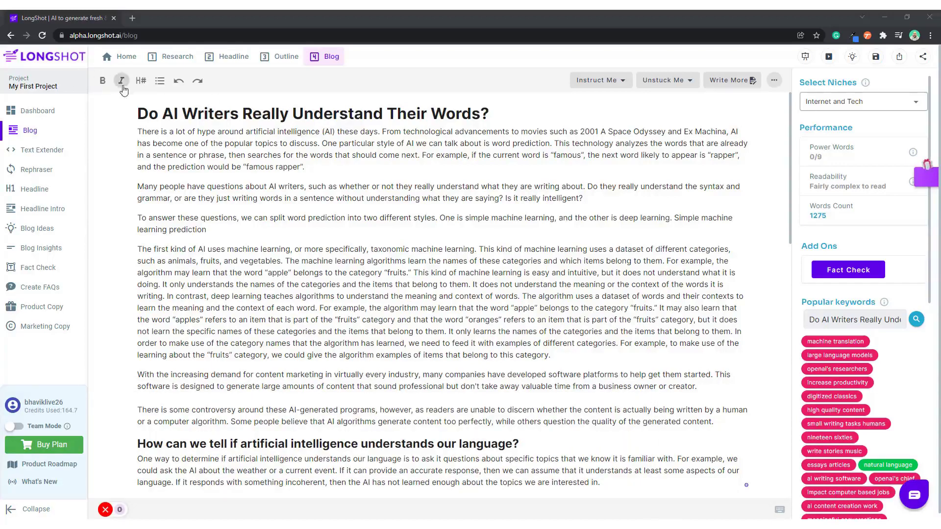
pyautogui.click(140, 81)
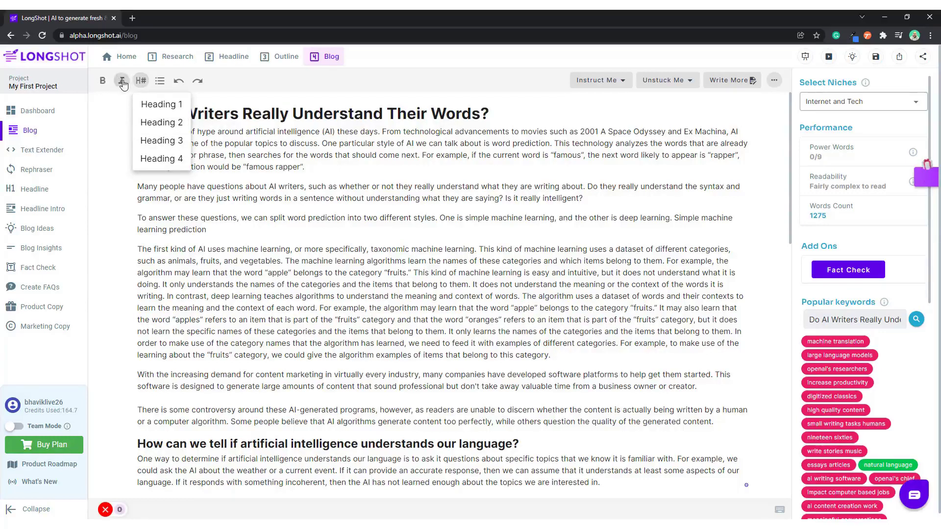
pyautogui.click(140, 80)
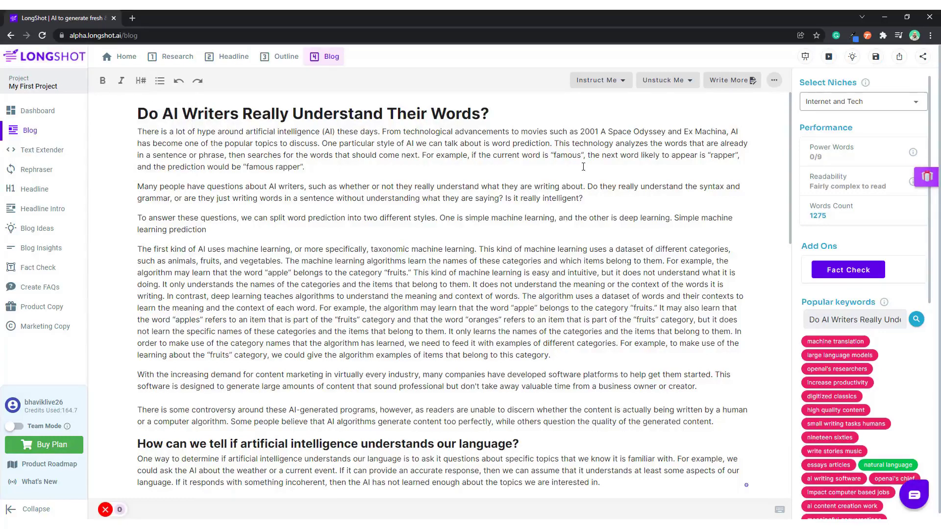
pyautogui.scroll(-4, 262, 187)
pyautogui.scroll(4, 220, 147)
pyautogui.tripleClick(210, 112)
pyautogui.click(143, 82)
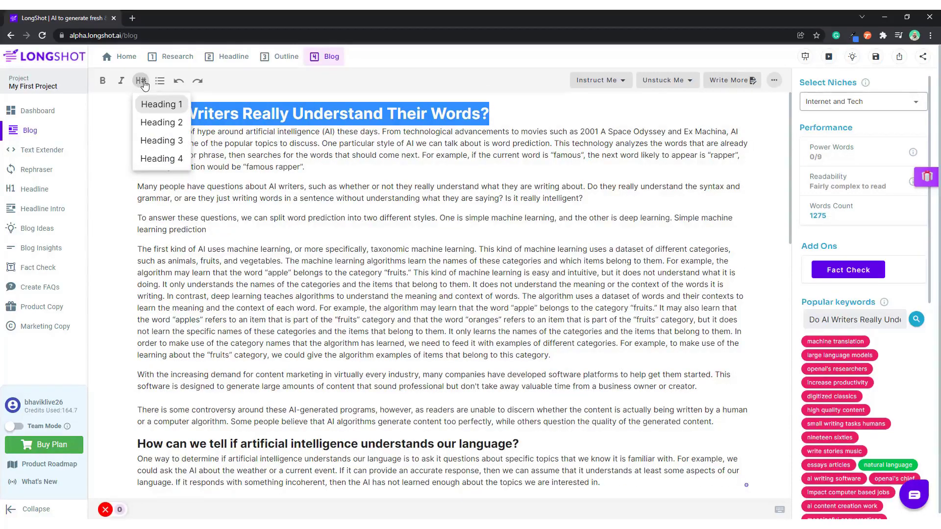
pyautogui.scroll(-1, 140, 118)
pyautogui.scroll(-3, 136, 140)
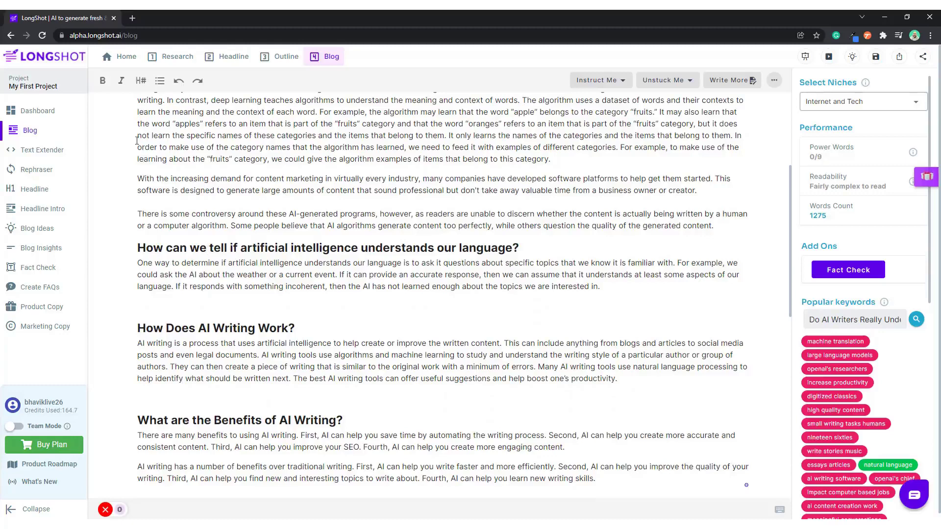
pyautogui.click(140, 81)
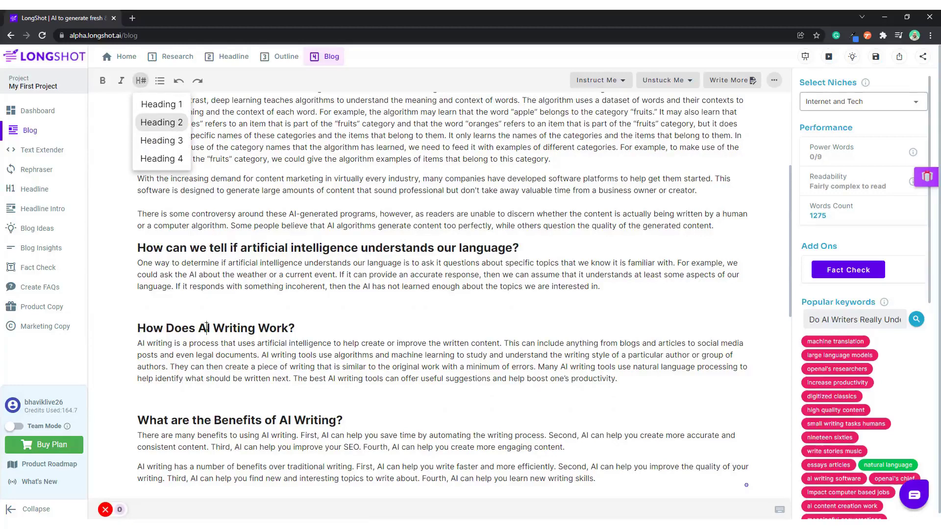
pyautogui.click(196, 420)
pyautogui.click(141, 82)
pyautogui.scroll(2, 226, 293)
pyautogui.scroll(2, 226, 293)
pyautogui.scroll(-5, 227, 293)
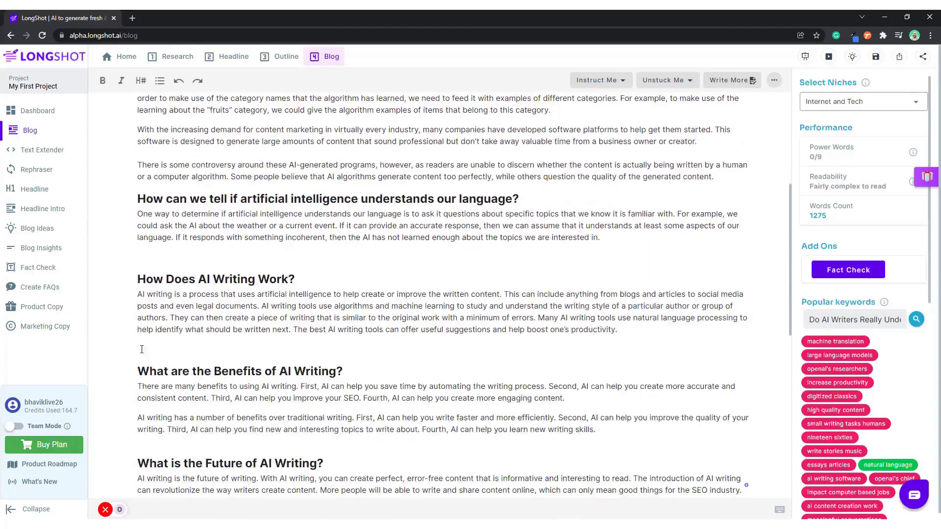
pyautogui.scroll(2, 162, 340)
pyautogui.scroll(3, 162, 340)
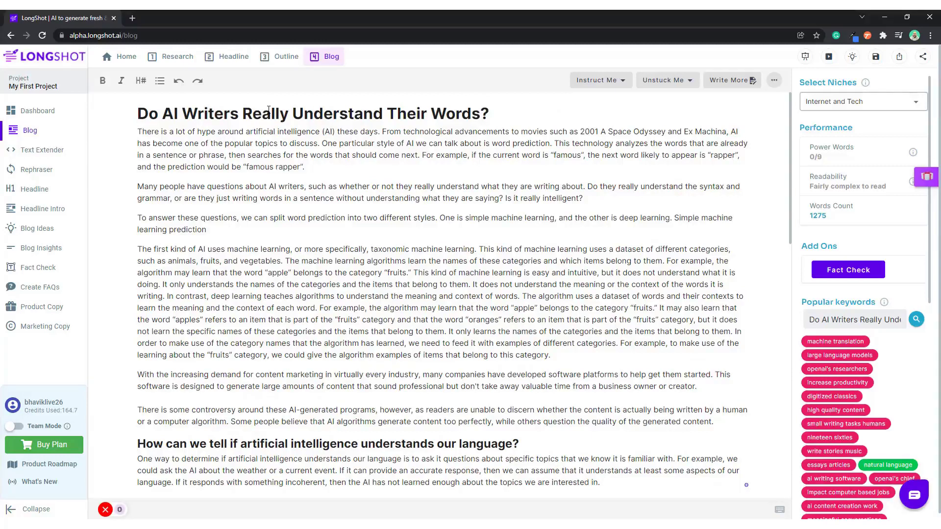
pyautogui.moveTo(137, 113)
pyautogui.mouseDown()
pyautogui.moveTo(502, 131)
pyautogui.moveTo(500, 114)
pyautogui.mouseUp()
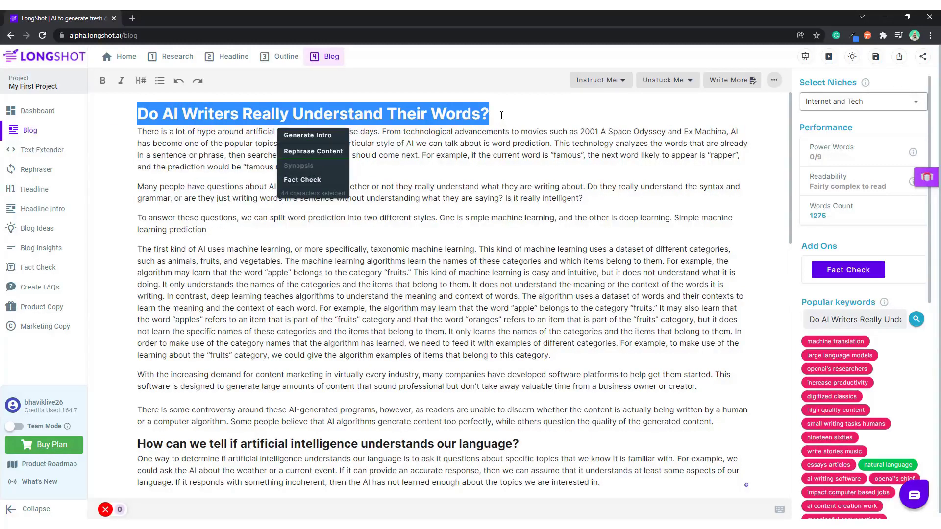
pyautogui.tripleClick(338, 115)
pyautogui.click(310, 141)
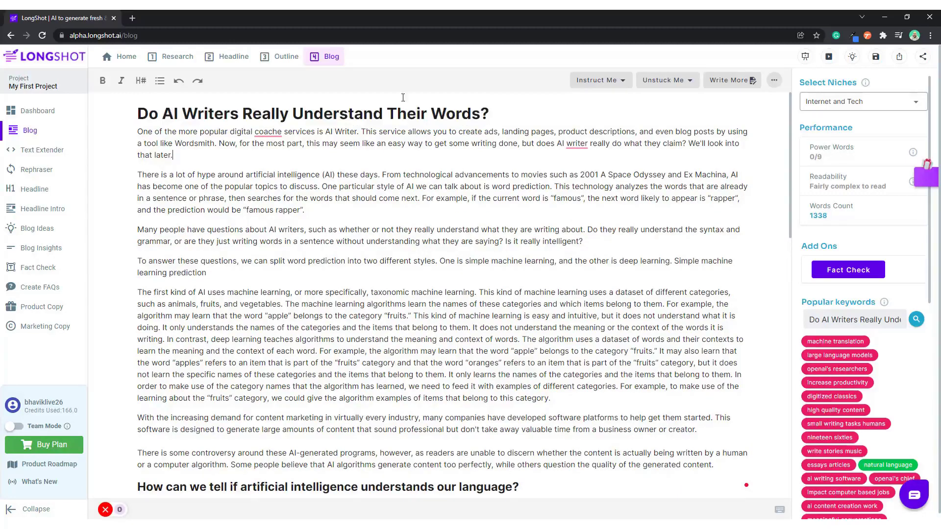
pyautogui.scroll(-4, 275, 221)
pyautogui.scroll(-1, 235, 313)
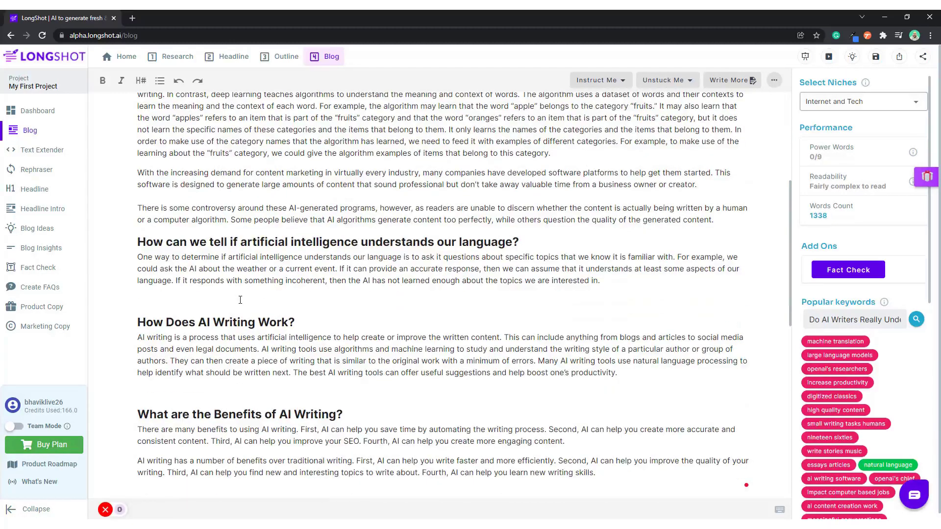
pyautogui.scroll(-2, 227, 322)
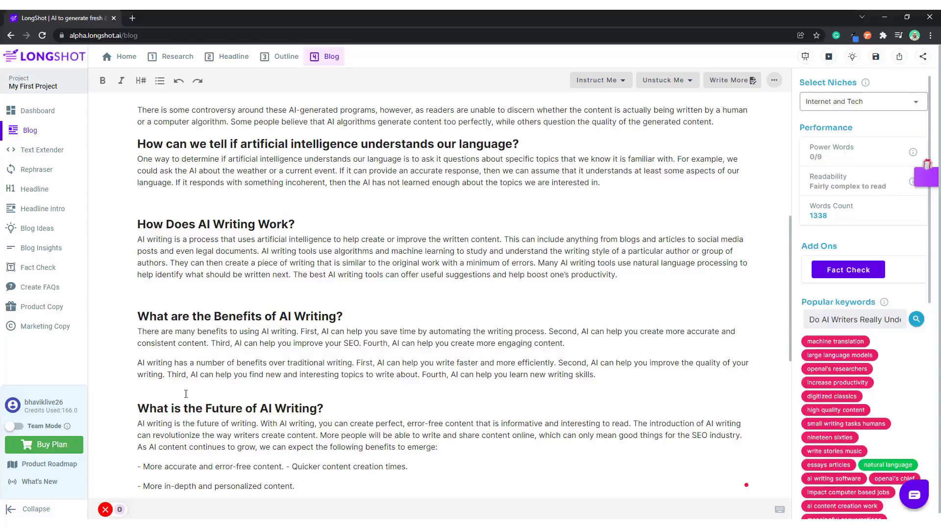
# - Generate a custom-paragraph intro for the 'What are the Benefits of AI Writing?' heading
pyautogui.tripleClick(262, 314)
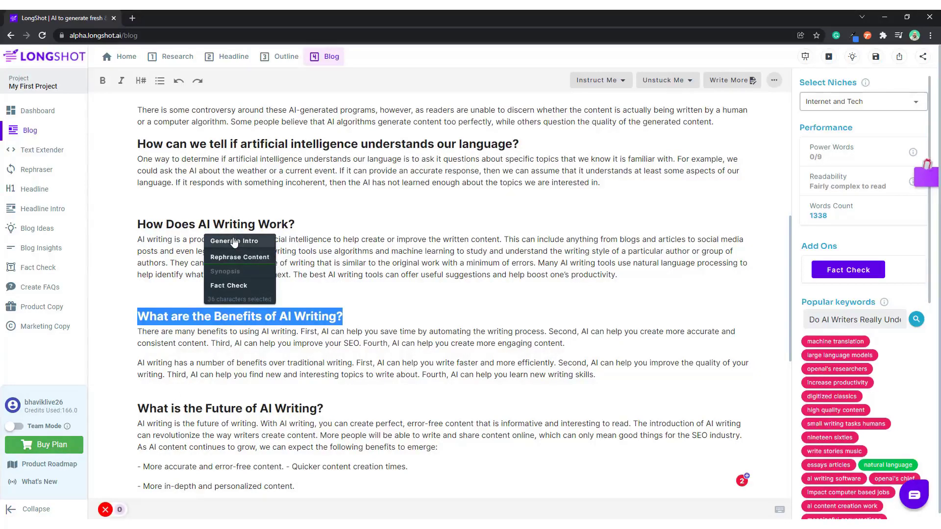
pyautogui.click(233, 242)
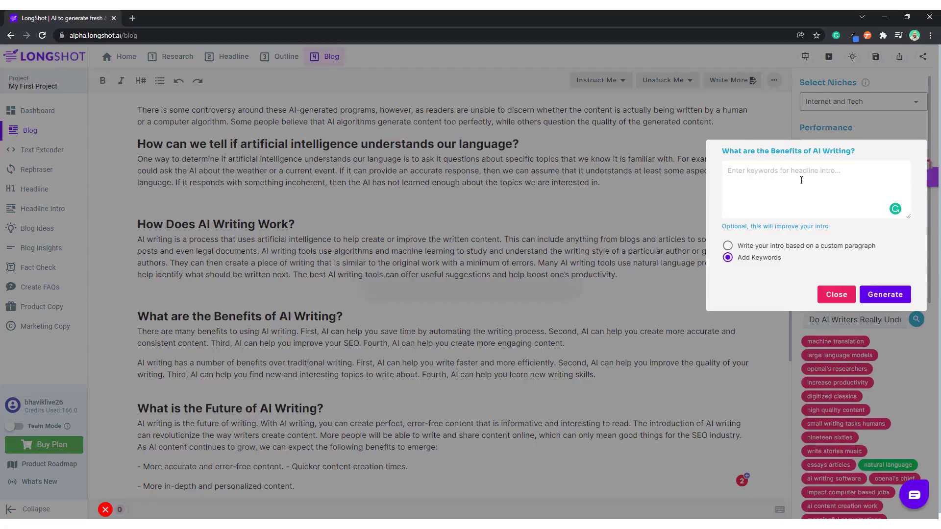
pyautogui.click(752, 246)
pyautogui.click(883, 296)
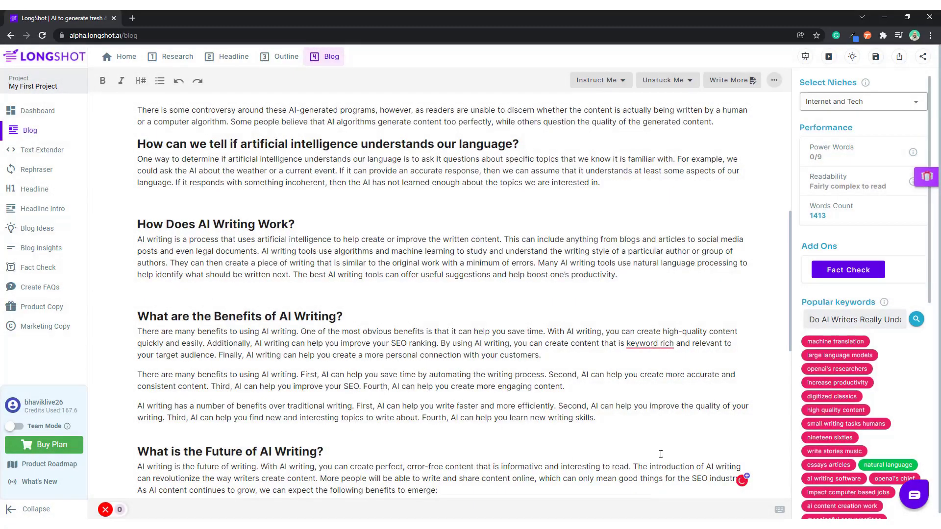
# - Accept Grammarly's hyphenated 'keyword-rich' correction in the new intro
pyautogui.click(648, 344)
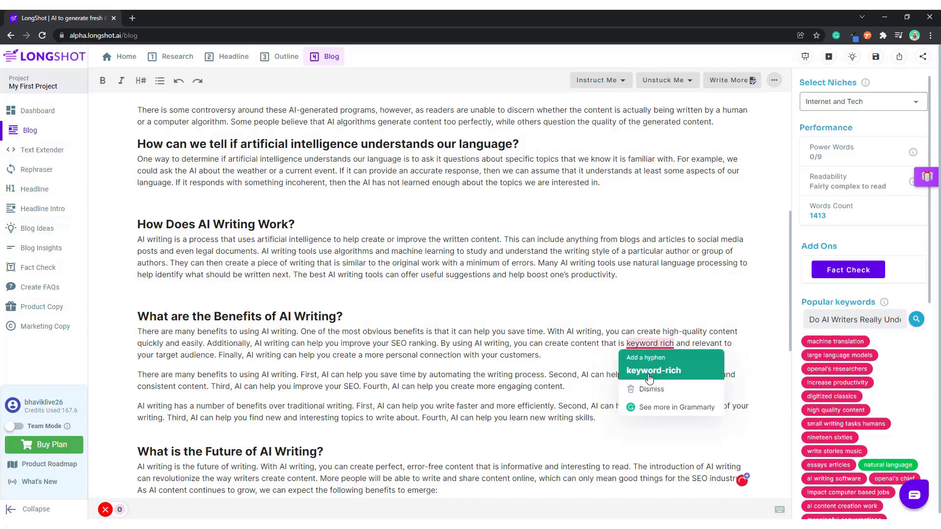
pyautogui.click(647, 368)
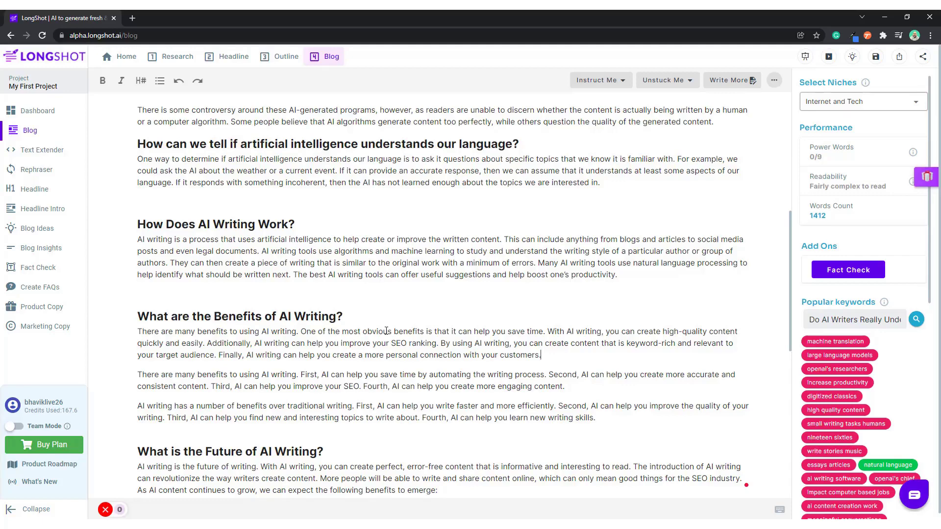
pyautogui.scroll(-4, 285, 346)
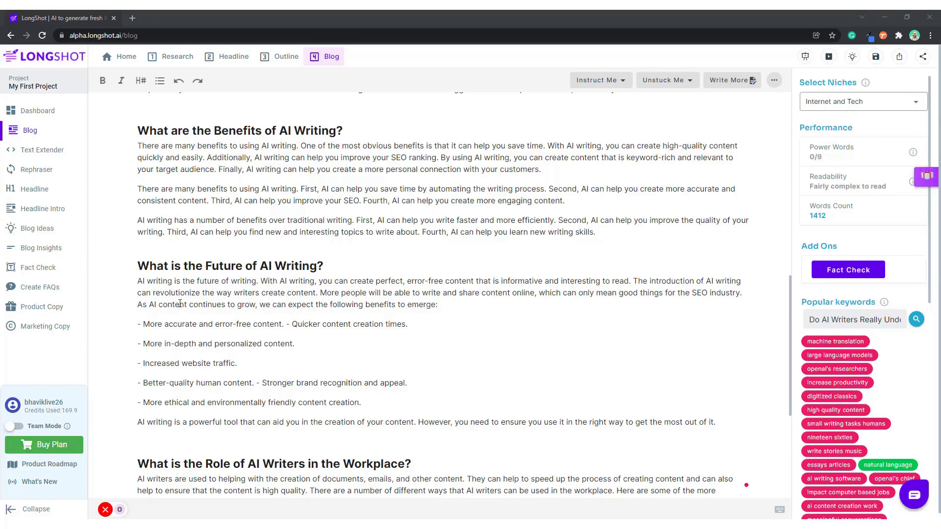
# - Create a FAQ list from the 'As AI content continues to grow…' sentence
pyautogui.moveTo(138, 304); pyautogui.dragTo(439, 307)
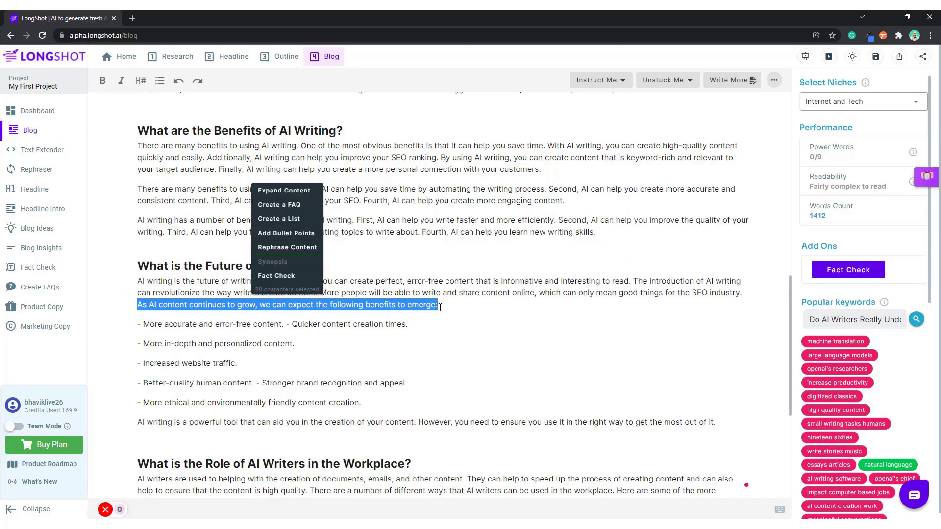
pyautogui.click(275, 206)
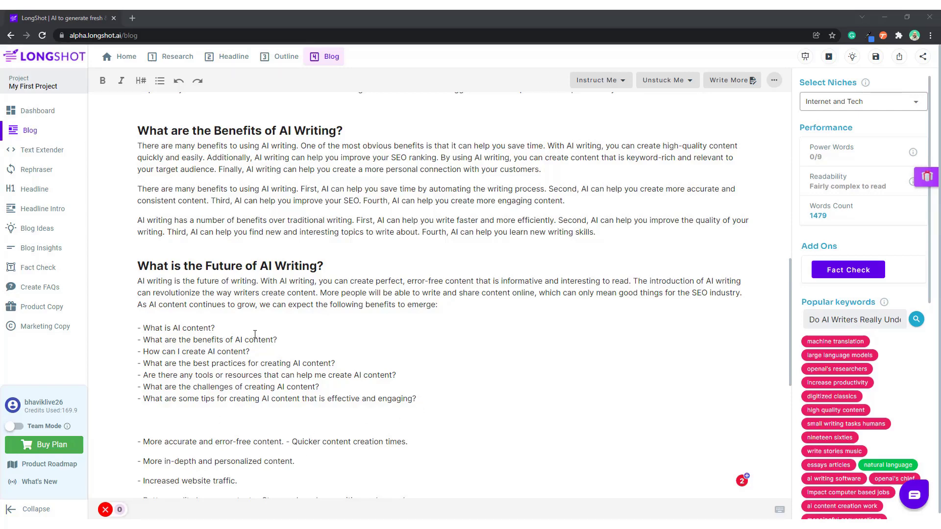
# - Add a blank line after 'What is AI content?' and generate a bulleted answer list for it
pyautogui.click(225, 329)
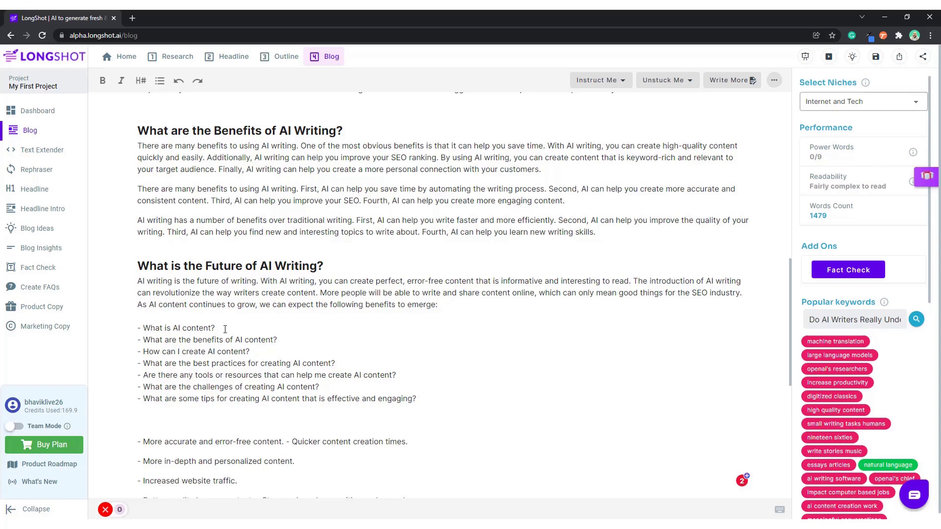
pyautogui.press('Return')
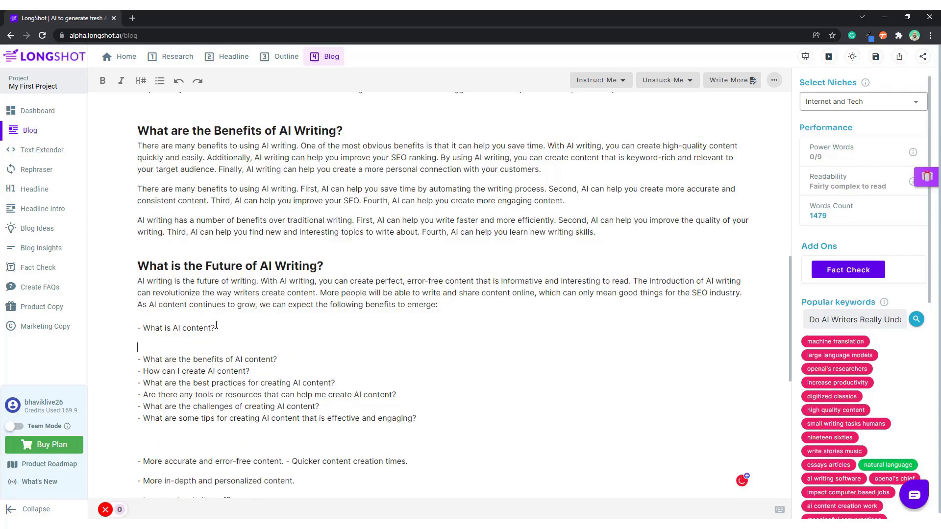
pyautogui.moveTo(215, 327); pyautogui.dragTo(144, 332)
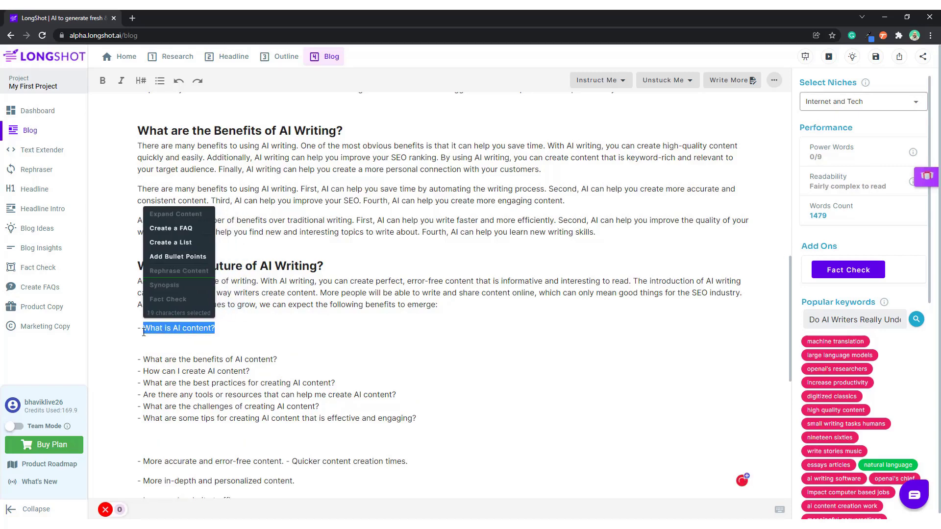
pyautogui.click(178, 243)
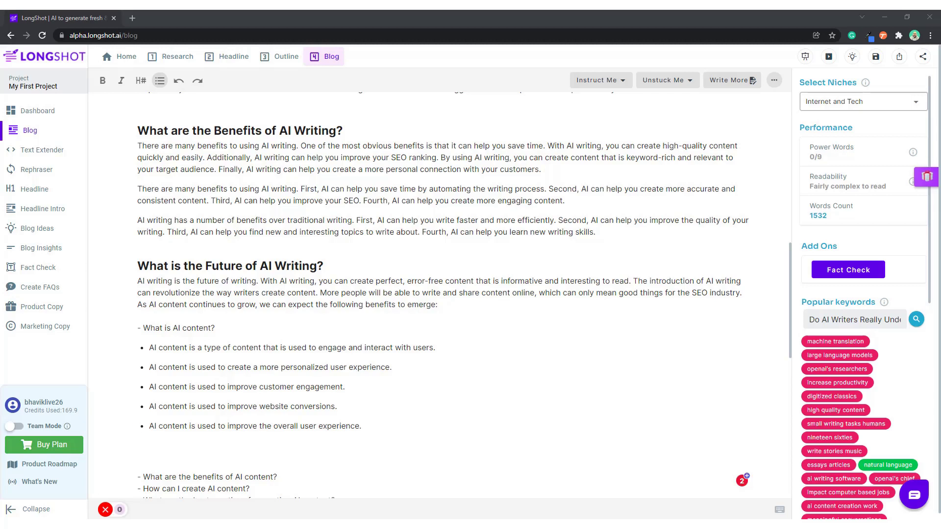
# - Run Detect Claim on the blog text
pyautogui.click(109, 511)
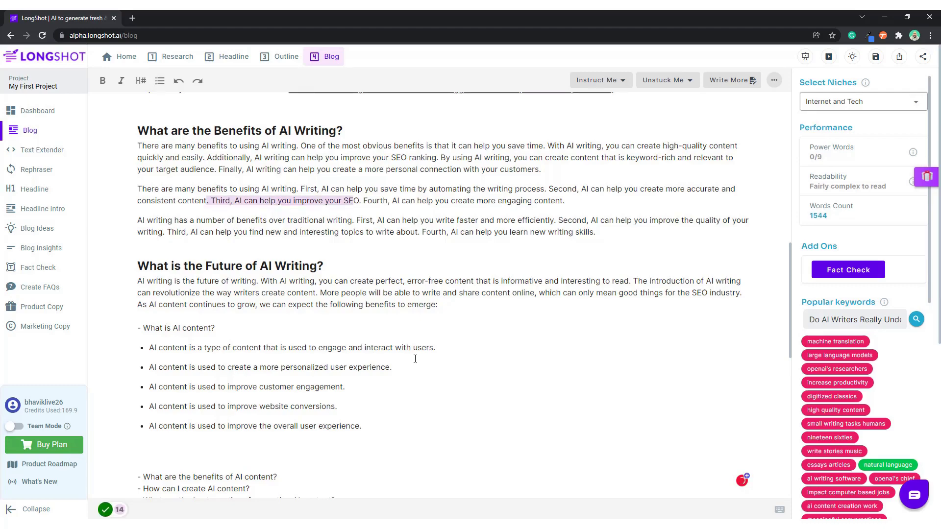
# - Scroll through the blog to review the 14 pink-underlined claims
pyautogui.scroll(4, 415, 359)
pyautogui.scroll(7, 392, 318)
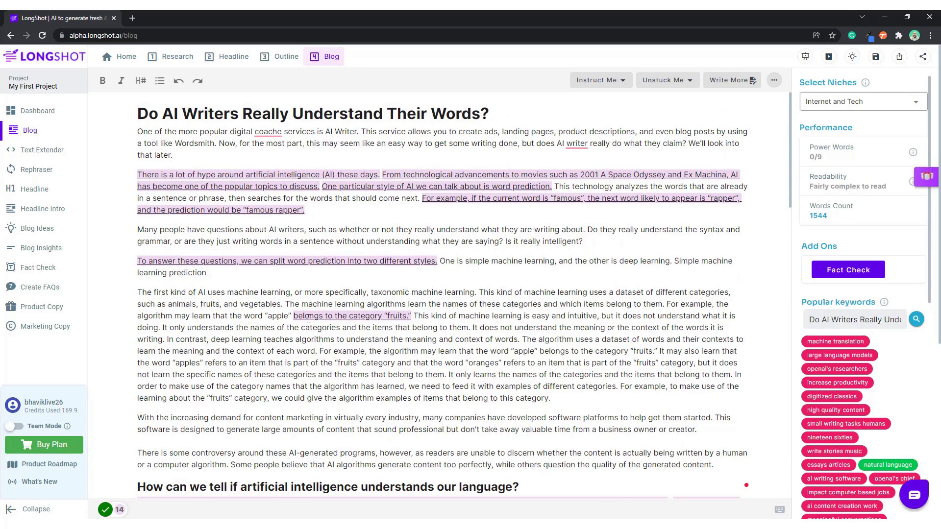
pyautogui.scroll(-5, 314, 267)
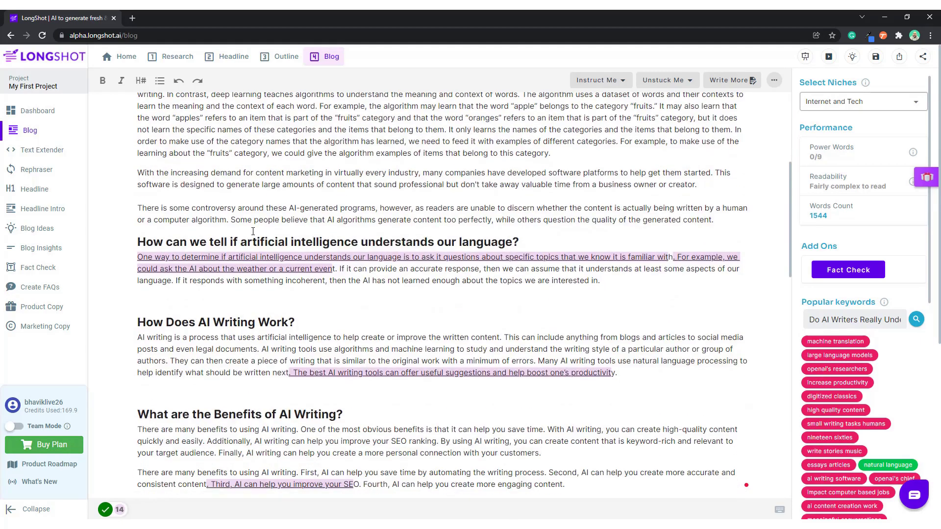
pyautogui.scroll(-3, 245, 249)
pyautogui.scroll(-3, 245, 248)
pyautogui.scroll(-3, 267, 311)
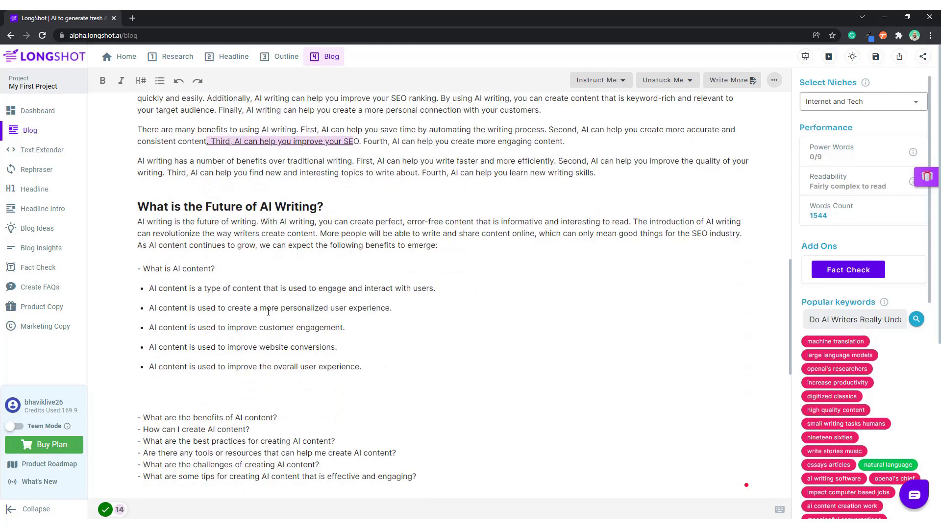
pyautogui.scroll(1, 270, 311)
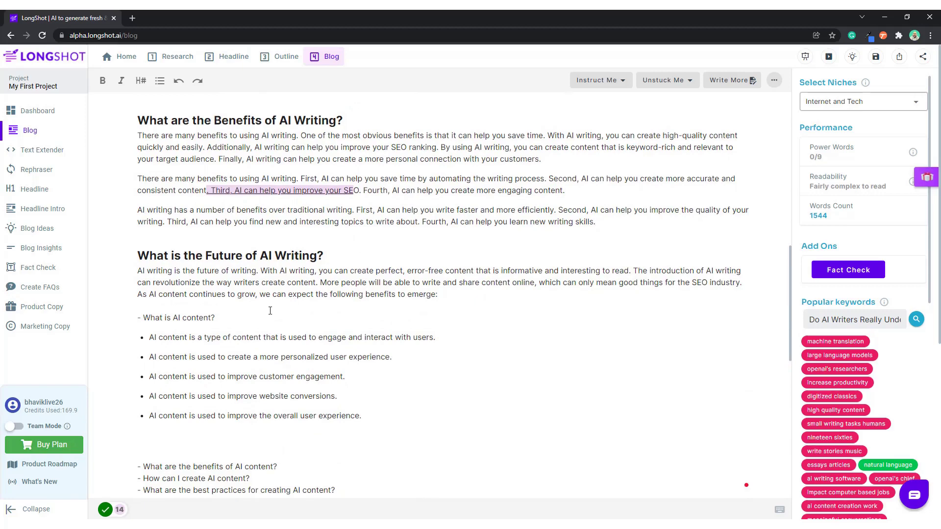
pyautogui.scroll(1, 270, 311)
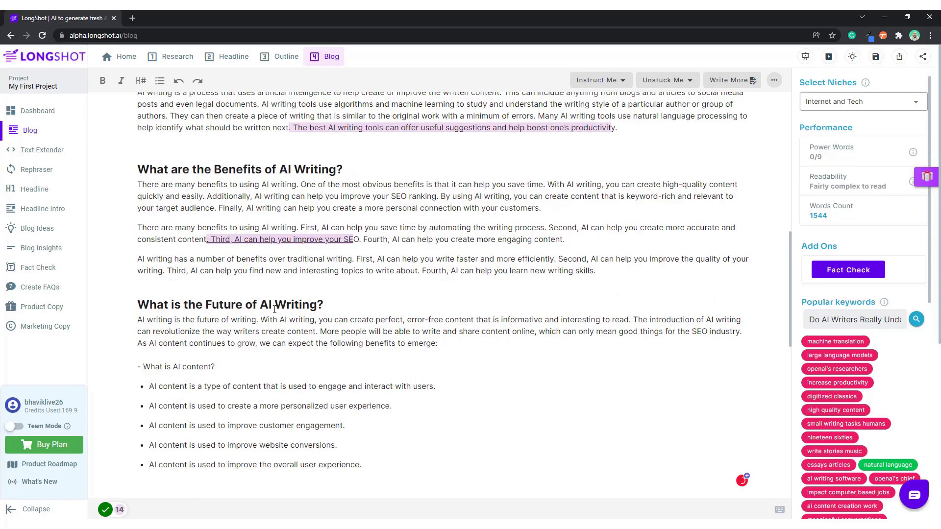
pyautogui.scroll(1, 274, 310)
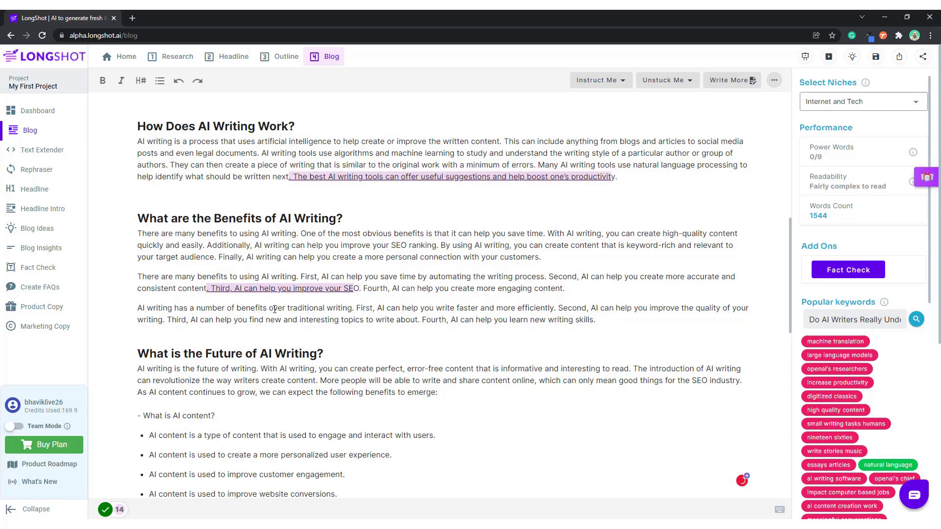
pyautogui.scroll(3, 337, 266)
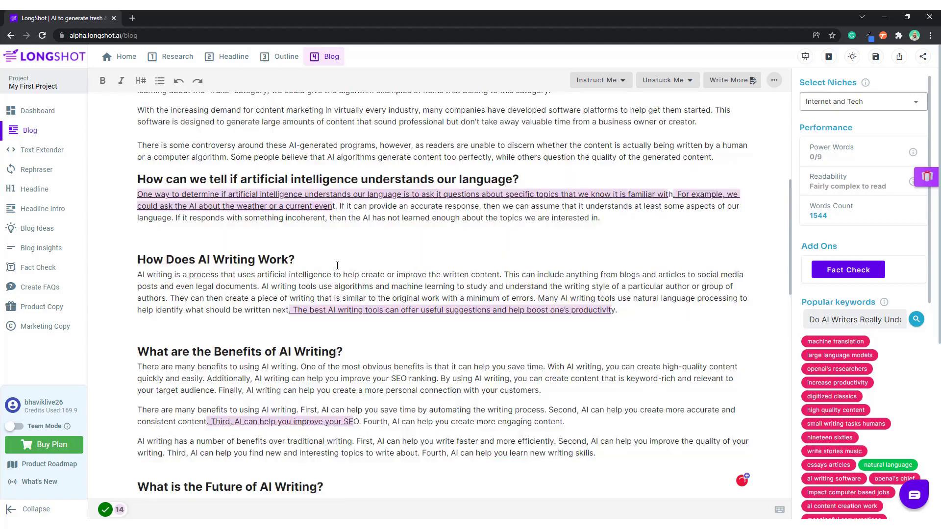
pyautogui.scroll(2, 337, 265)
pyautogui.scroll(2, 337, 266)
pyautogui.scroll(3, 289, 316)
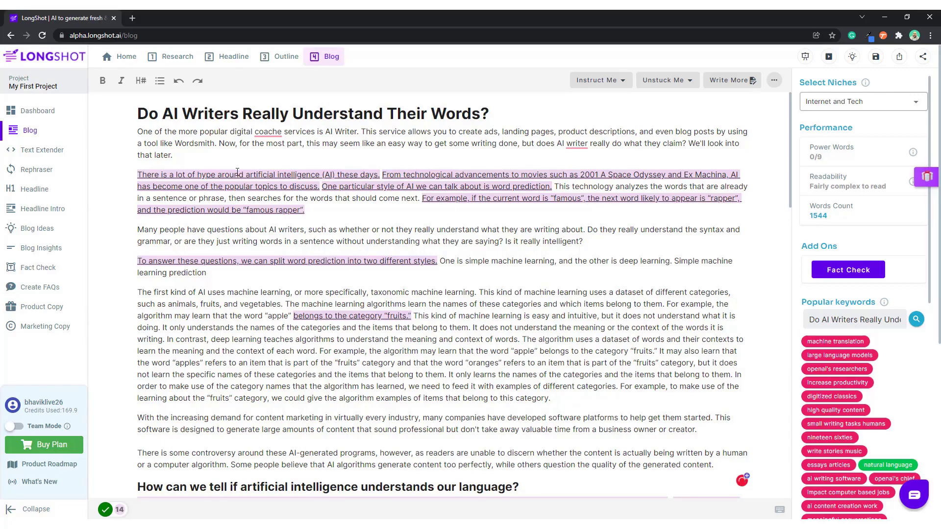
pyautogui.scroll(-1, 209, 186)
pyautogui.scroll(-3, 196, 196)
pyautogui.scroll(-3, 166, 215)
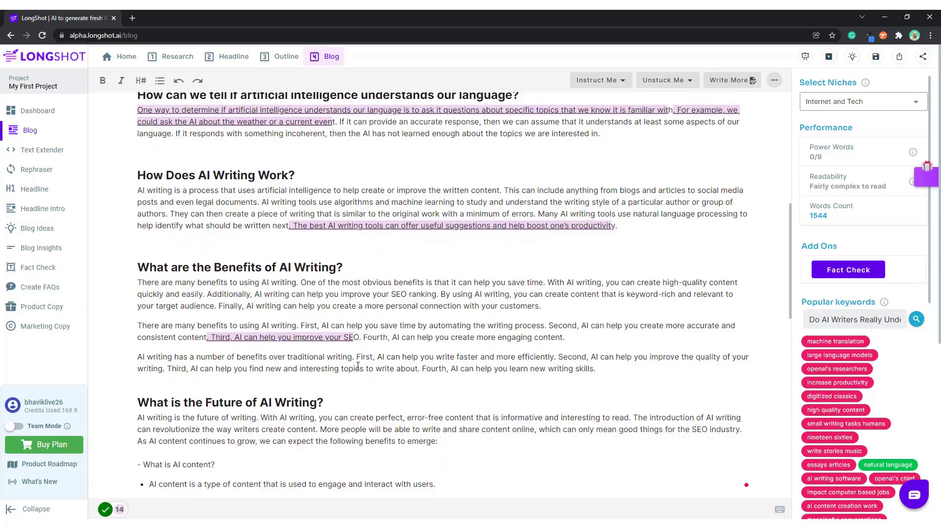
pyautogui.scroll(-4, 245, 441)
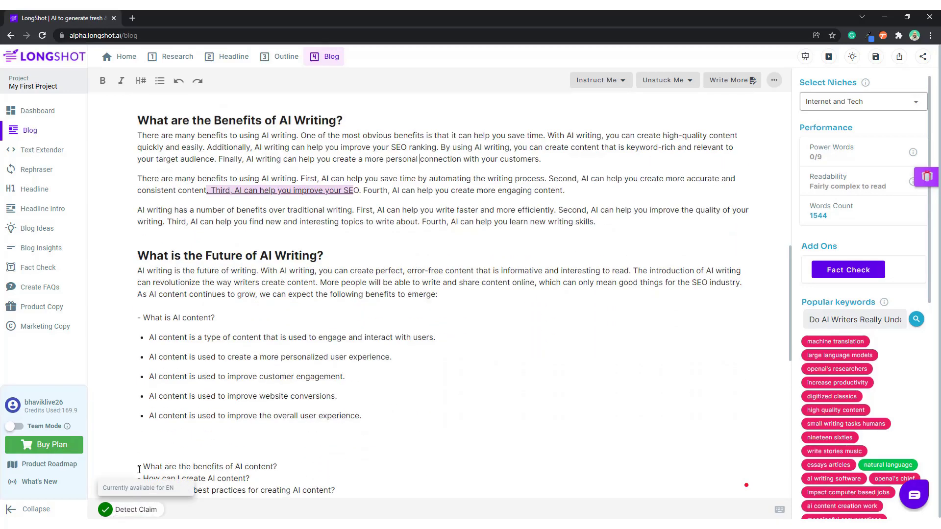
pyautogui.scroll(-2, 139, 466)
pyautogui.scroll(4, 244, 385)
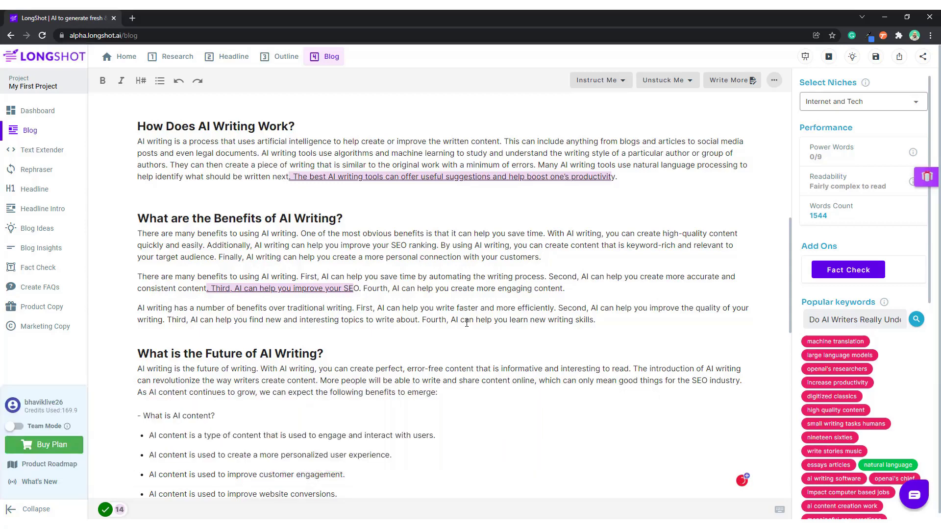
pyautogui.rightClick(234, 302)
pyautogui.click(252, 301)
pyautogui.moveTo(235, 288); pyautogui.dragTo(352, 290)
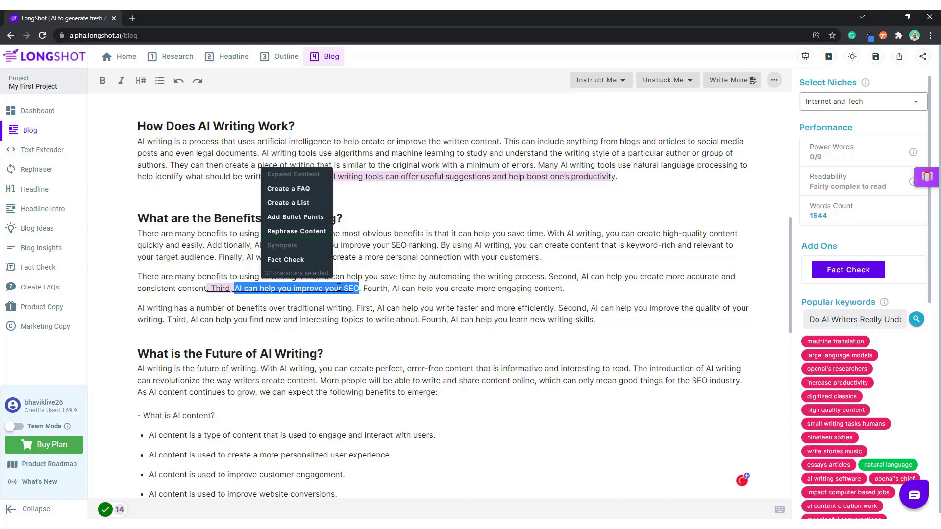
pyautogui.click(287, 259)
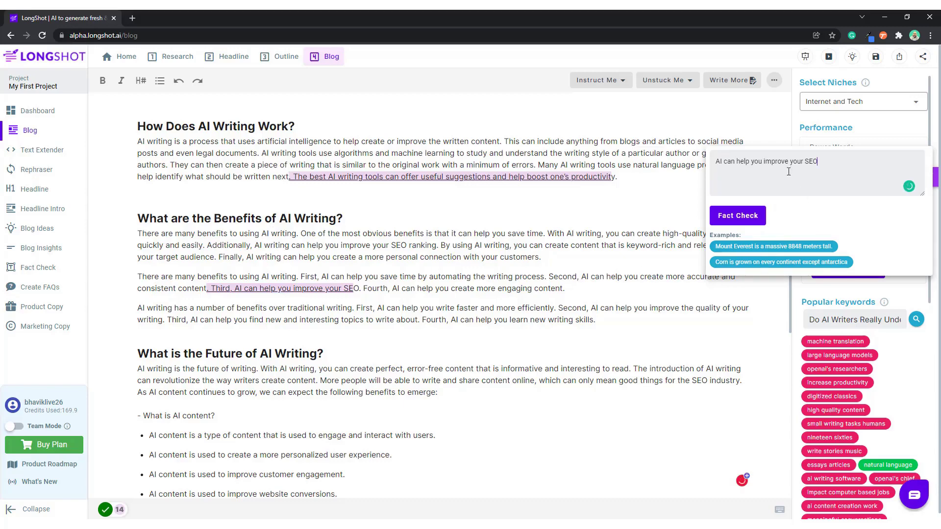
pyautogui.click(740, 218)
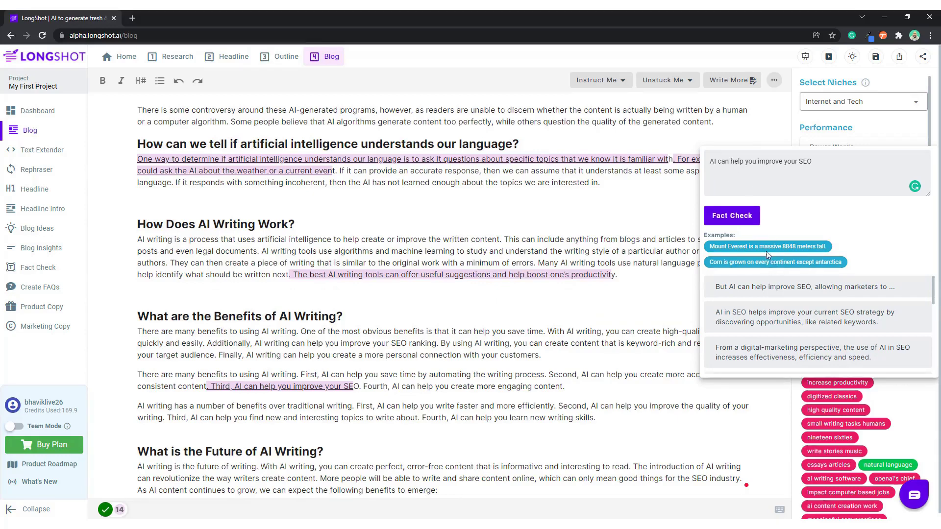
pyautogui.scroll(-2, 769, 318)
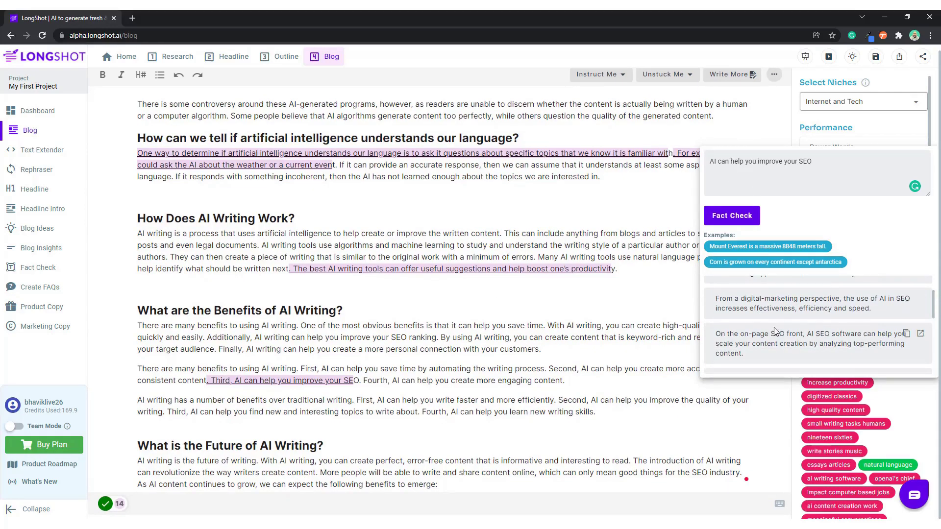
pyautogui.scroll(-2, 774, 328)
pyautogui.scroll(-2, 757, 349)
pyautogui.scroll(5, 757, 349)
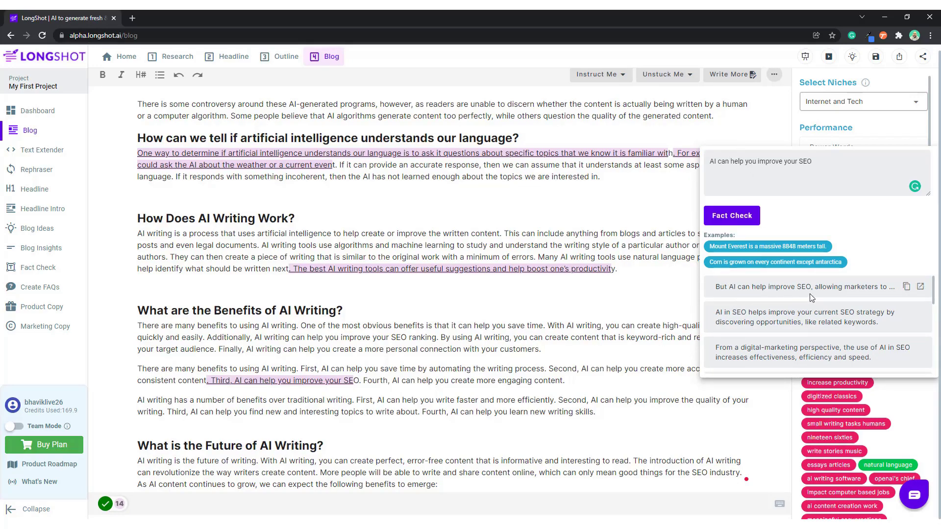
pyautogui.scroll(-2, 810, 299)
pyautogui.scroll(2, 813, 303)
pyautogui.scroll(-1, 796, 331)
pyautogui.scroll(1, 792, 316)
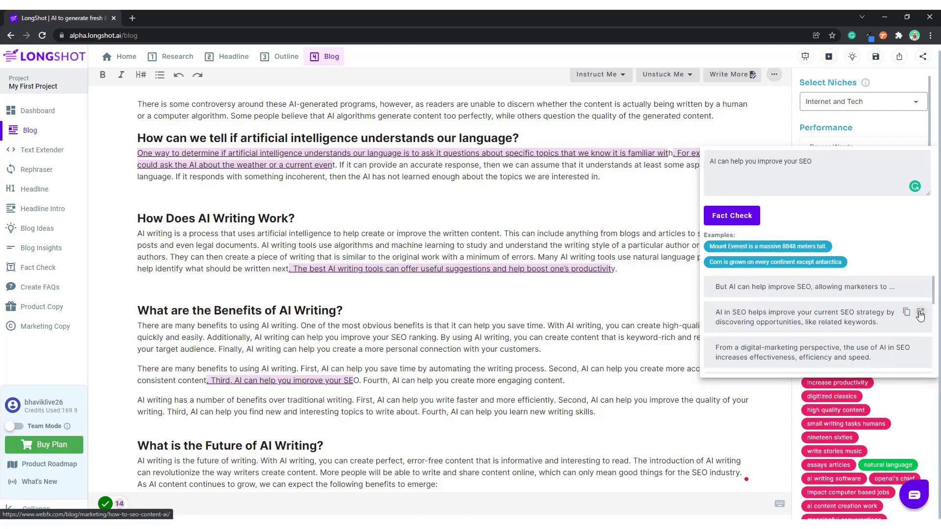
pyautogui.moveTo(919, 313)
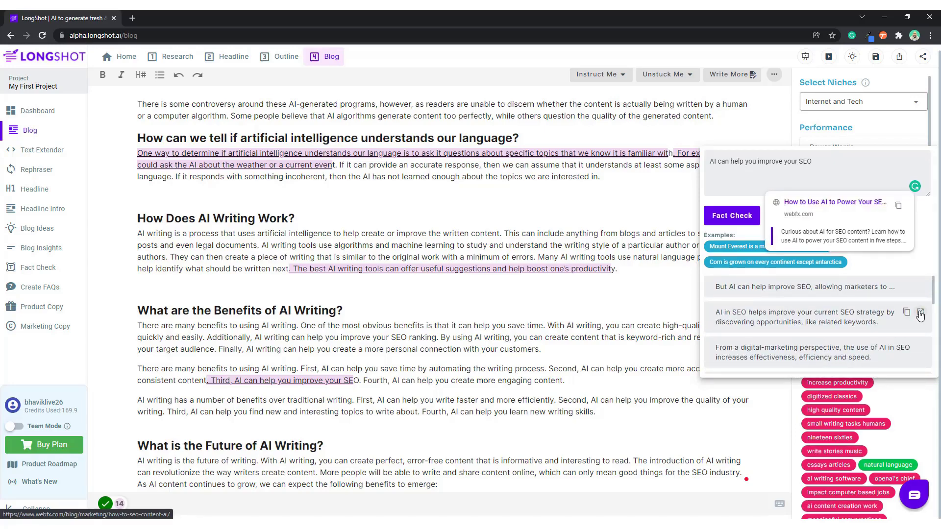
pyautogui.scroll(-2, 857, 319)
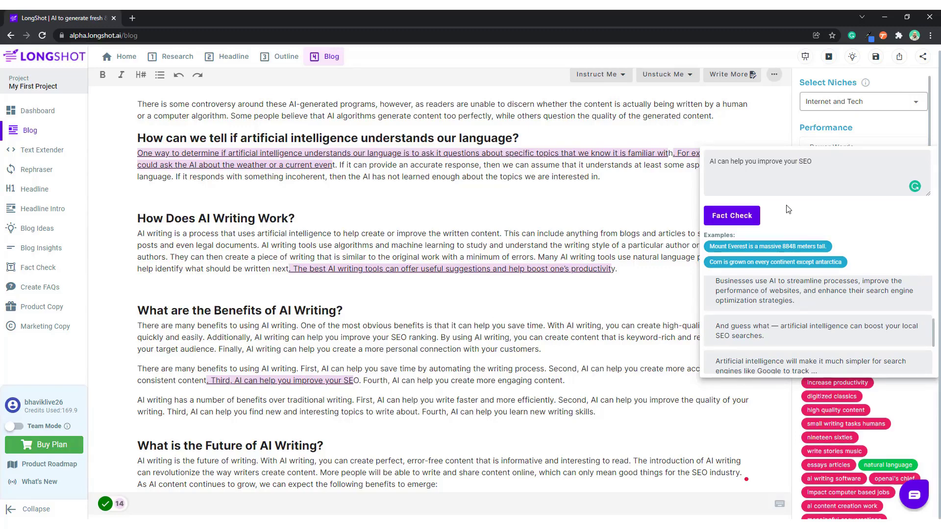
pyautogui.click(406, 304)
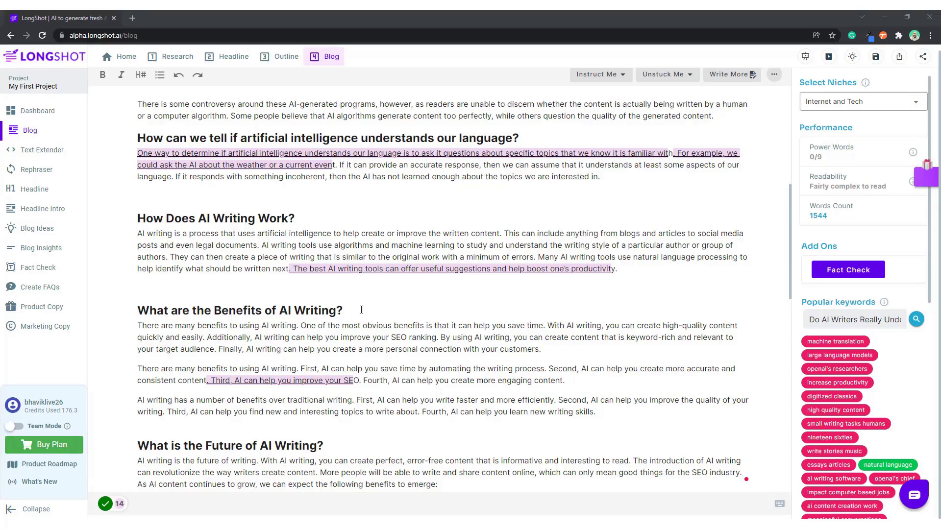
# - Generate a synopsis of the paragraph beginning 'The first kind of AI'
pyautogui.scroll(2, 361, 311)
pyautogui.scroll(5, 359, 310)
pyautogui.scroll(-1, 359, 310)
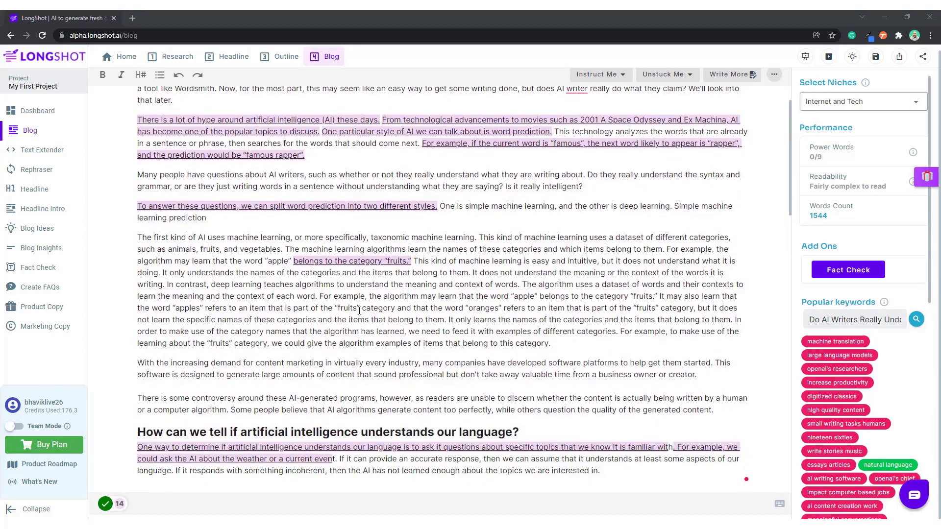
pyautogui.scroll(-3, 460, 329)
pyautogui.scroll(3, 563, 346)
pyautogui.moveTo(562, 346); pyautogui.dragTo(136, 236)
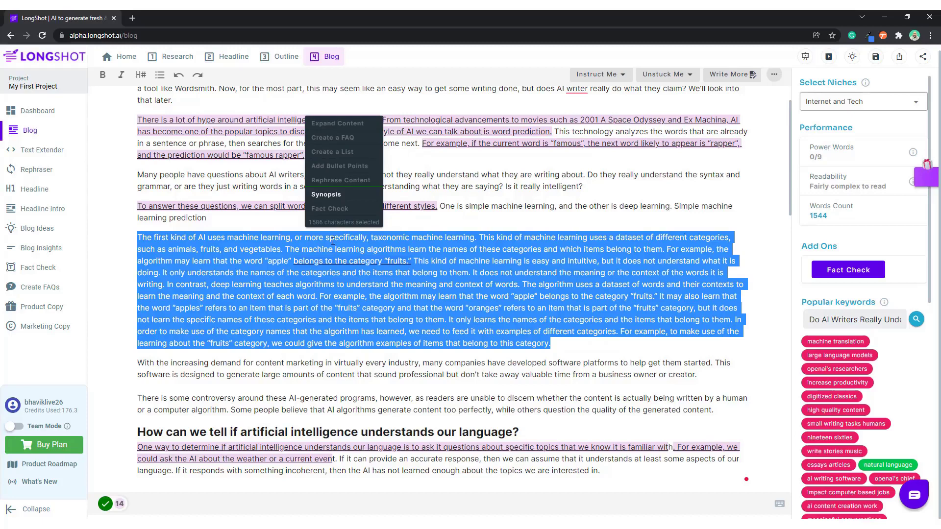
pyautogui.click(327, 196)
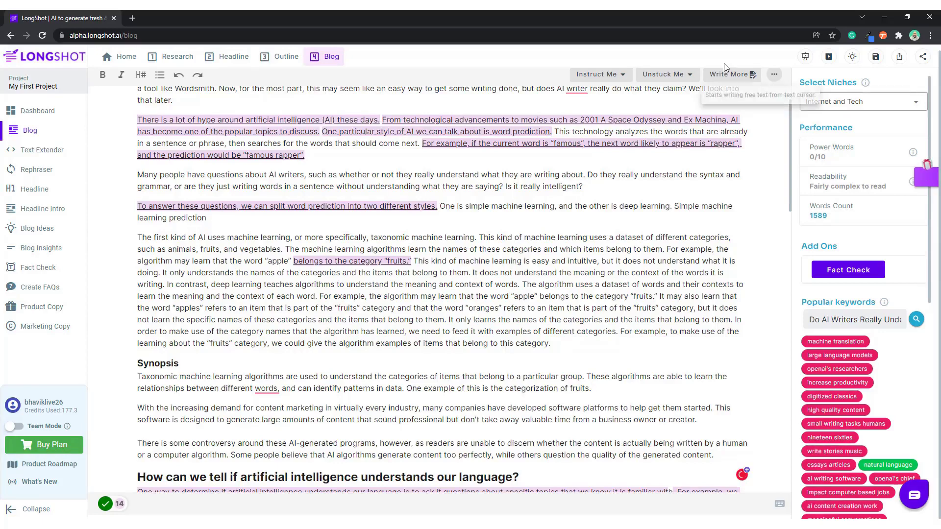
pyautogui.scroll(1, 736, 80)
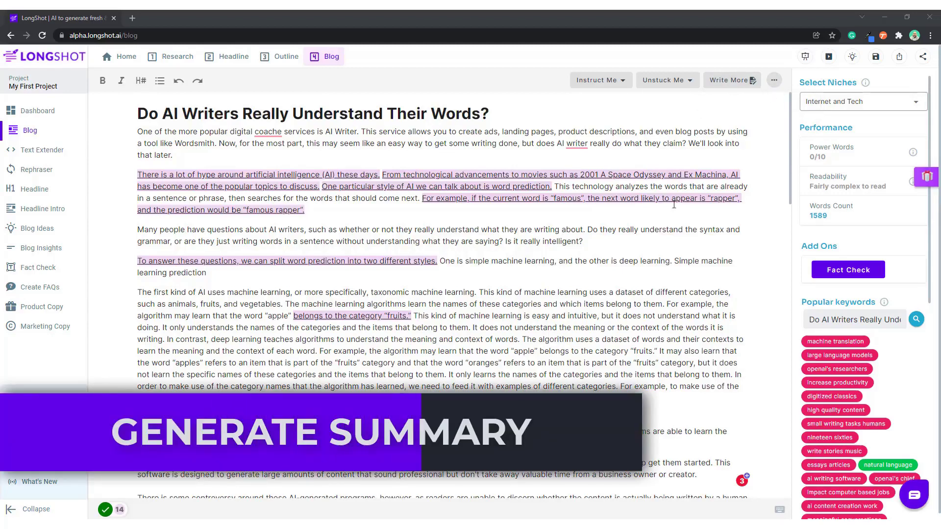
# - Generate a whole-blog summary with Generate Summary and copy the result
pyautogui.click(774, 83)
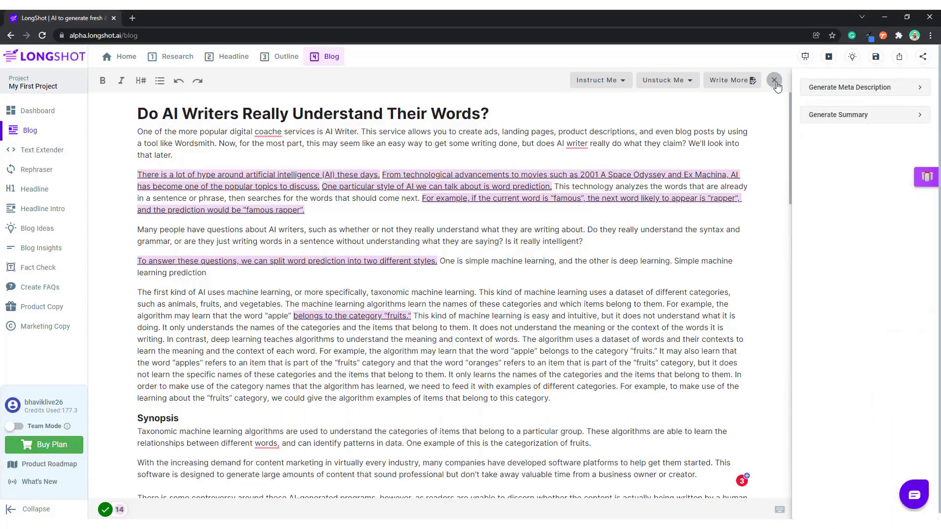
pyautogui.click(858, 116)
pyautogui.click(834, 262)
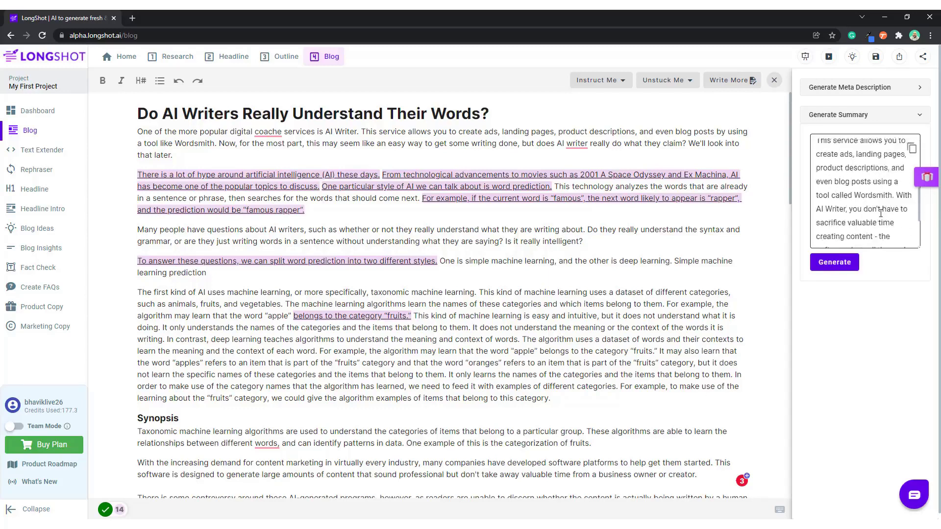
pyautogui.scroll(-5, 880, 213)
pyautogui.scroll(3, 861, 178)
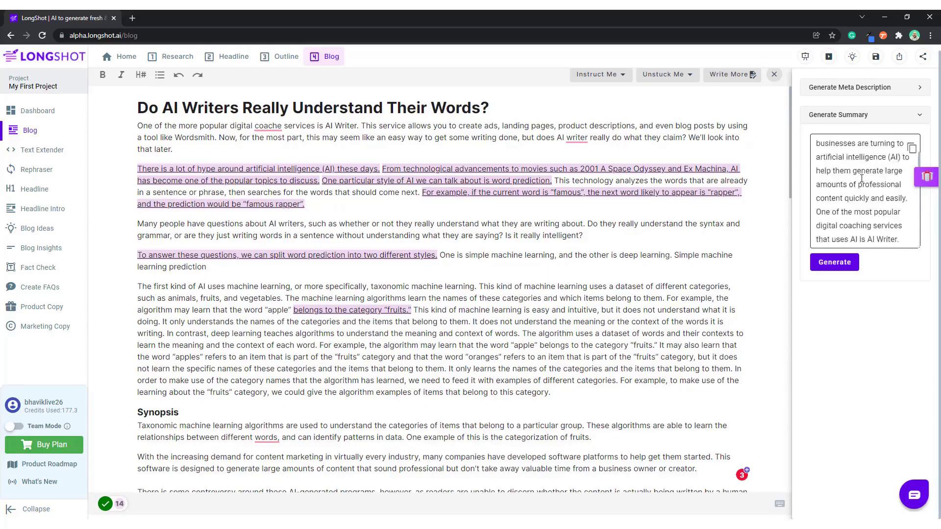
pyautogui.scroll(2, 861, 178)
pyautogui.click(912, 148)
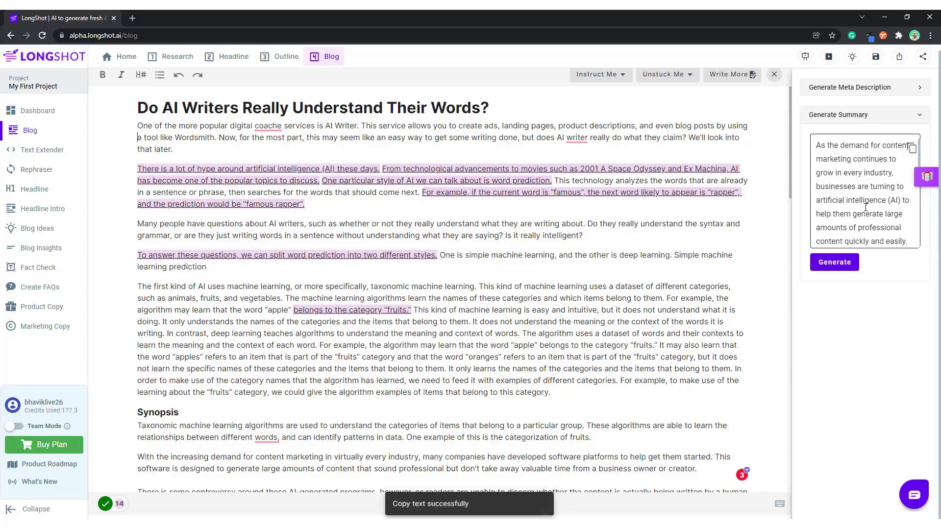
# - Add a 'Summary' line at the blog's end and paste the generated summary below it
pyautogui.click(774, 74)
pyautogui.scroll(-10, 163, 468)
pyautogui.scroll(-10, 163, 468)
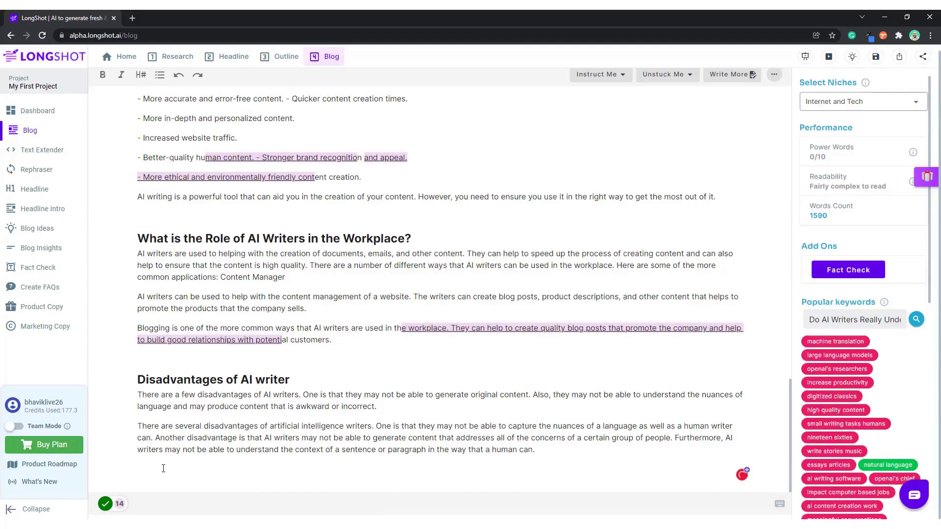
pyautogui.write('Summary')
pyautogui.press('Return')
pyautogui.hotkey('ctrl', 'v')
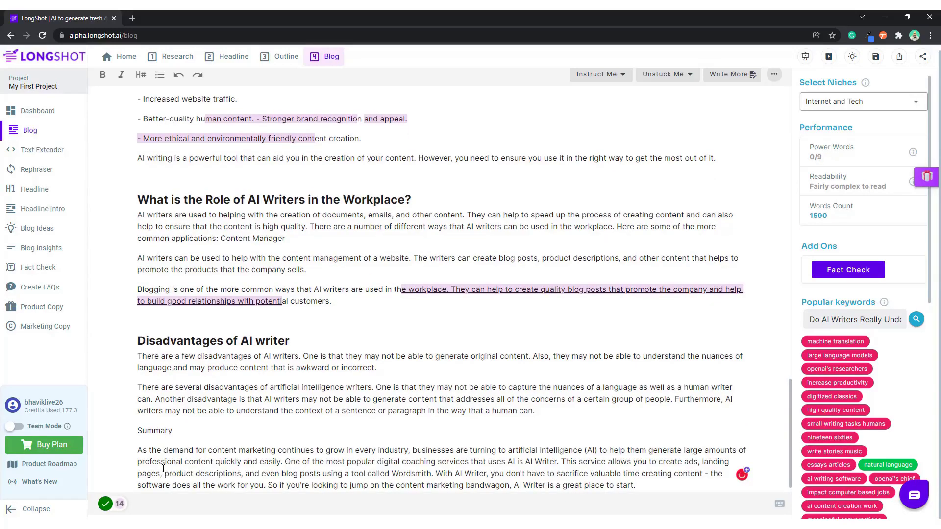
# - Make the 'Summary' heading bold
pyautogui.doubleClick(156, 431)
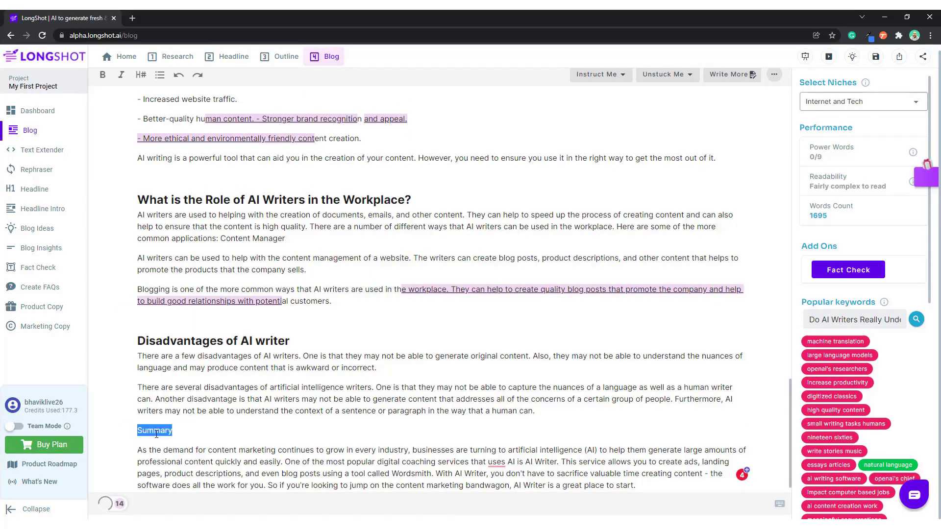
pyautogui.hotkey('ctrl', 'b')
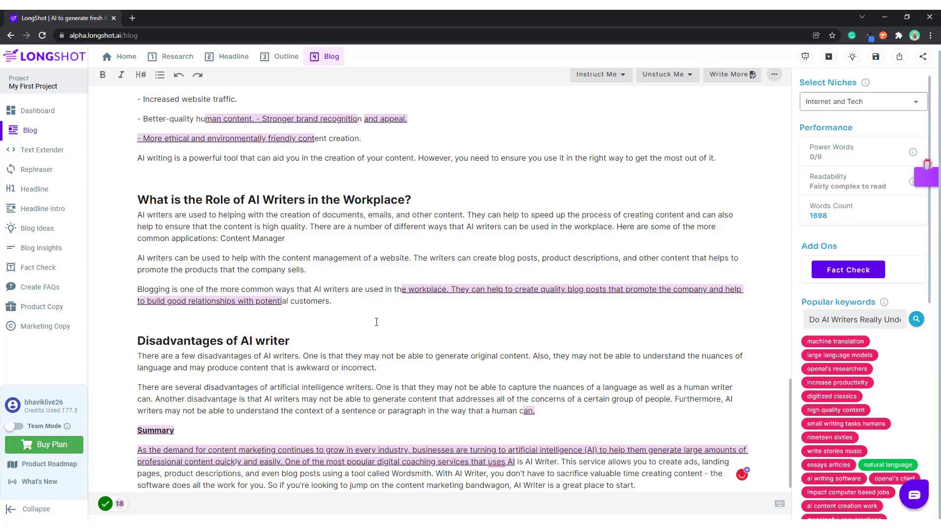
pyautogui.scroll(3, 377, 322)
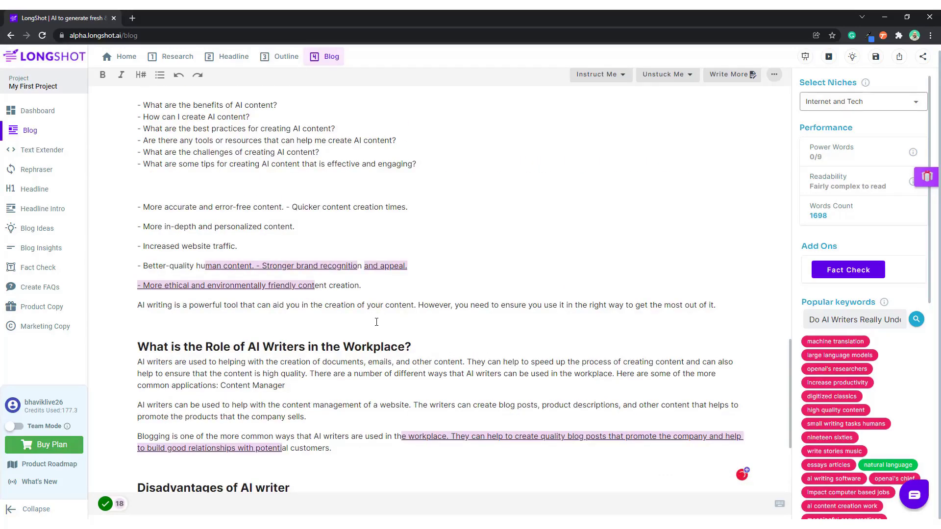